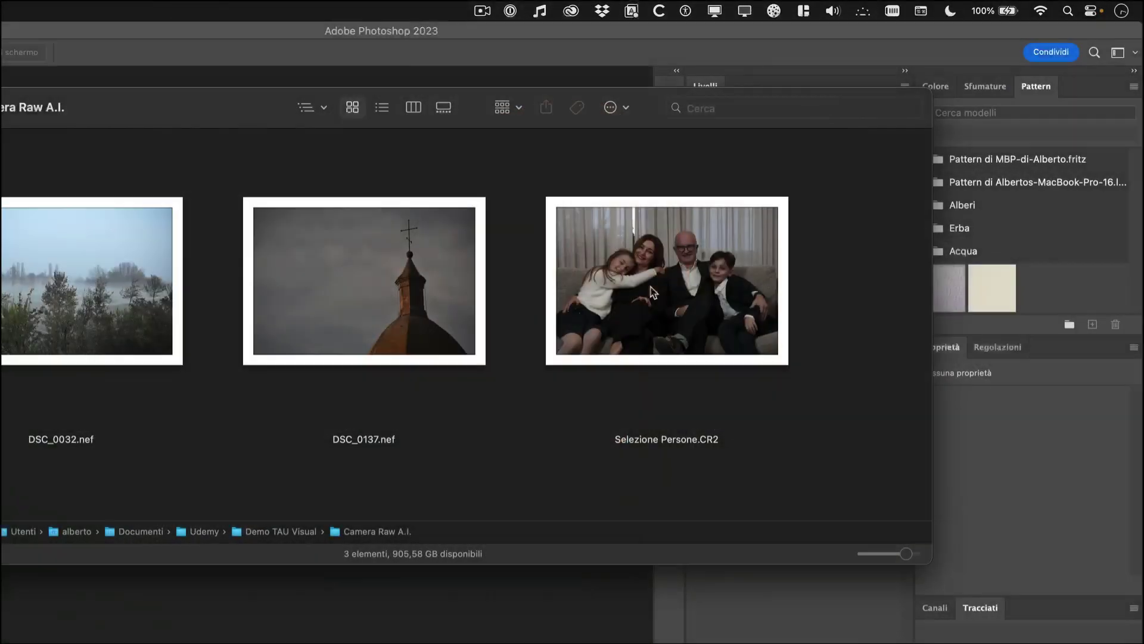
Open Selezione Persone.CR2 from Finder so it loads in Camera Raw
double_click(686, 264)
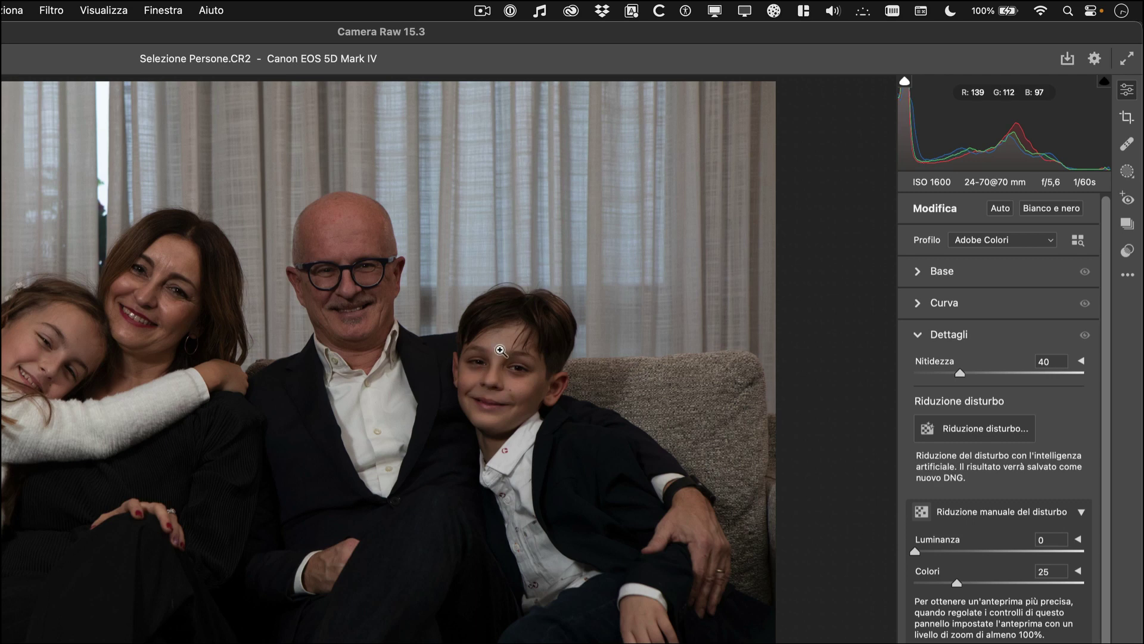
Zoom in closely on the boy's forehead and hair to inspect the noise
left_click_drag(500, 351, 637, 439)
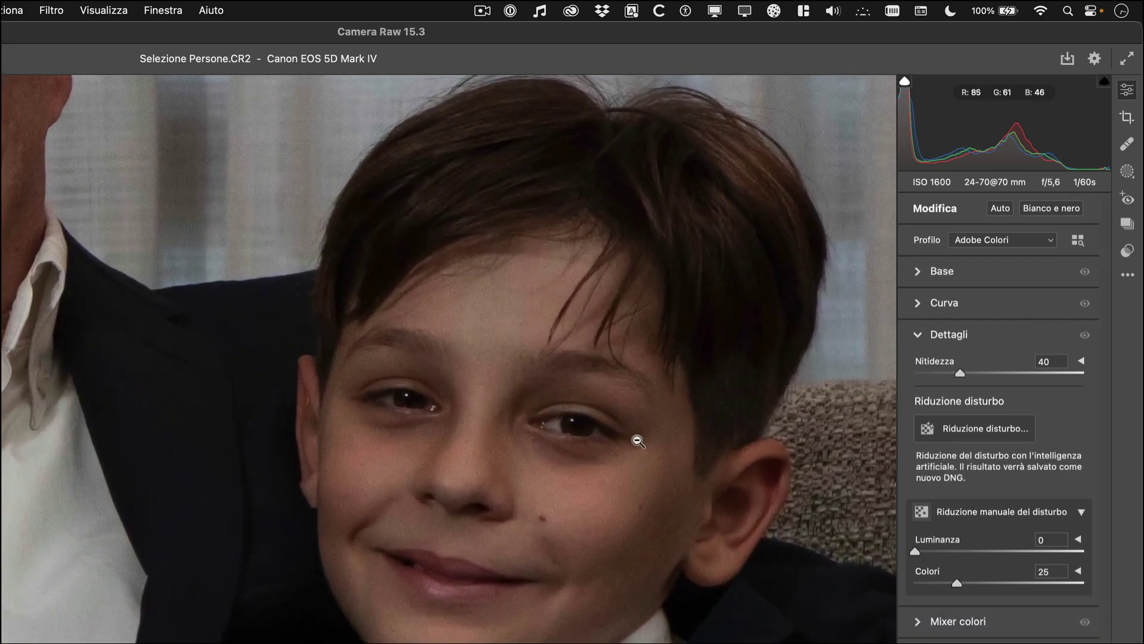
left_click(637, 441, "alt")
left_click_drag(639, 447, 461, 423)
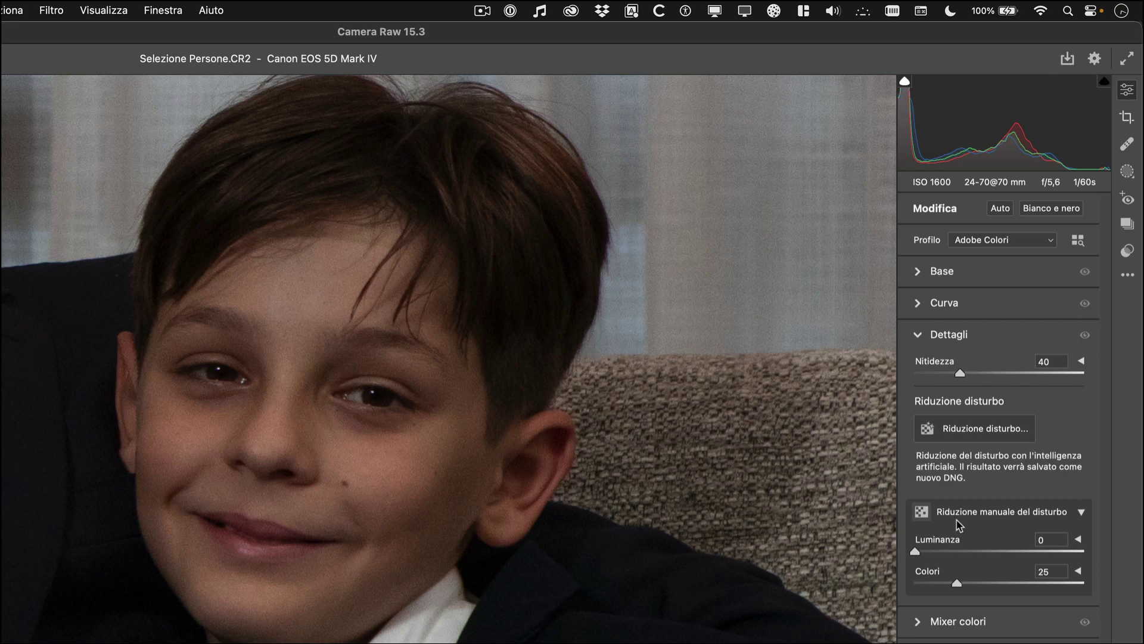
left_click_drag(366, 301, 516, 343)
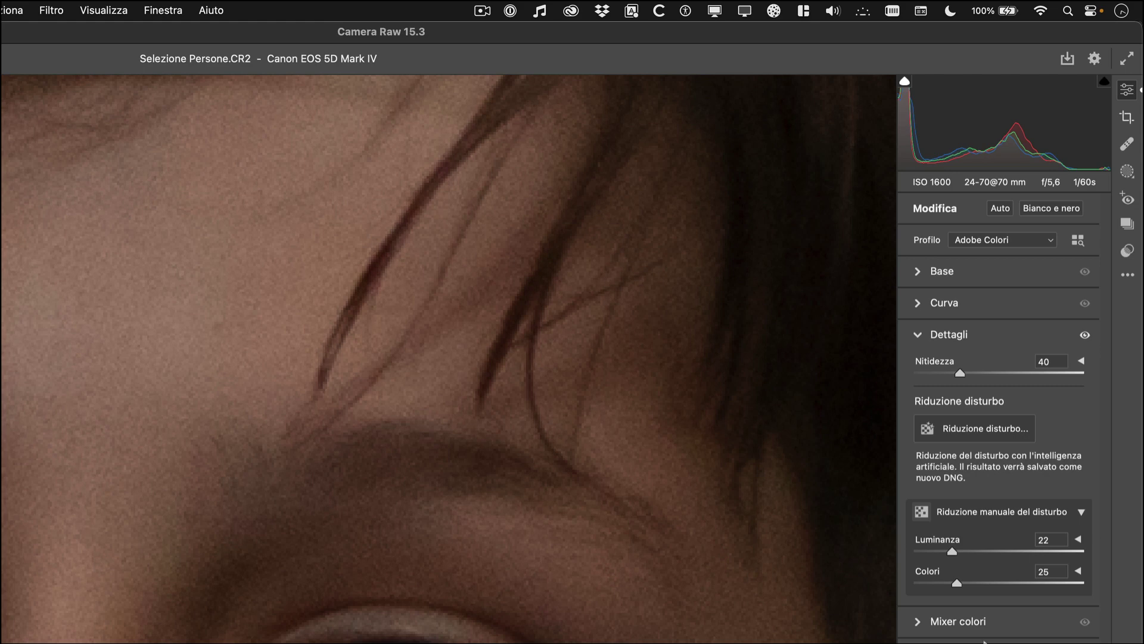
Return the Luminanza manual noise reduction slider to 0
left_click_drag(952, 554, 887, 556)
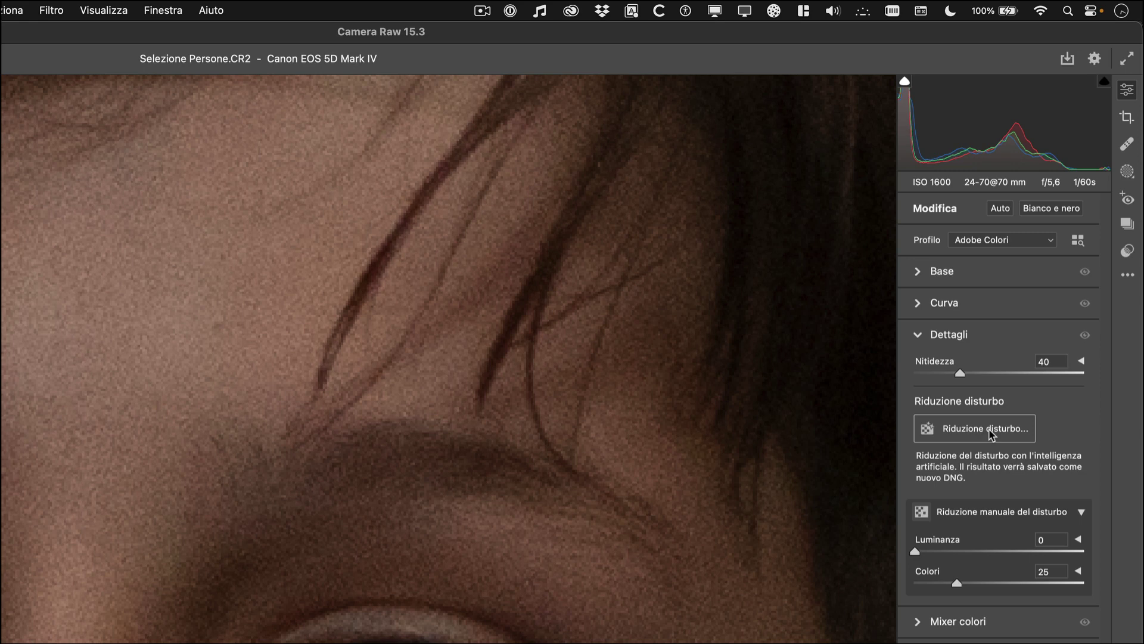
Open the Migliora denoise preview and compare the boy's eye, ear and nose, enhanced versus unenhanced
left_click(984, 434)
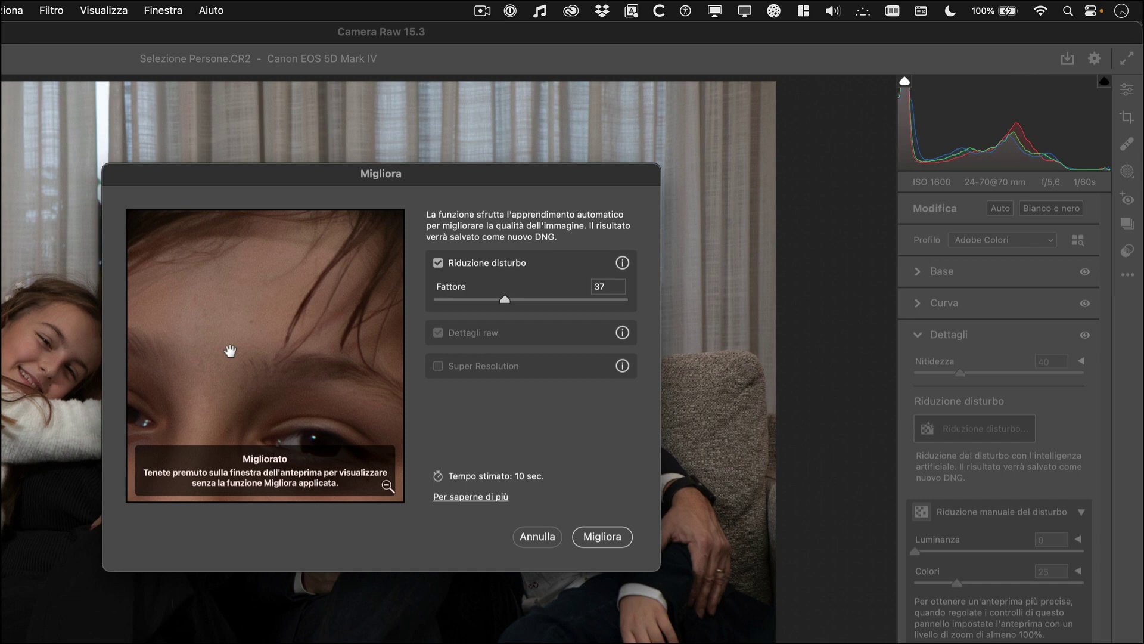
mouse_move(256, 345)
left_mouse_down()
mouse_move(262, 391)
mouse_move(316, 355)
left_mouse_up()
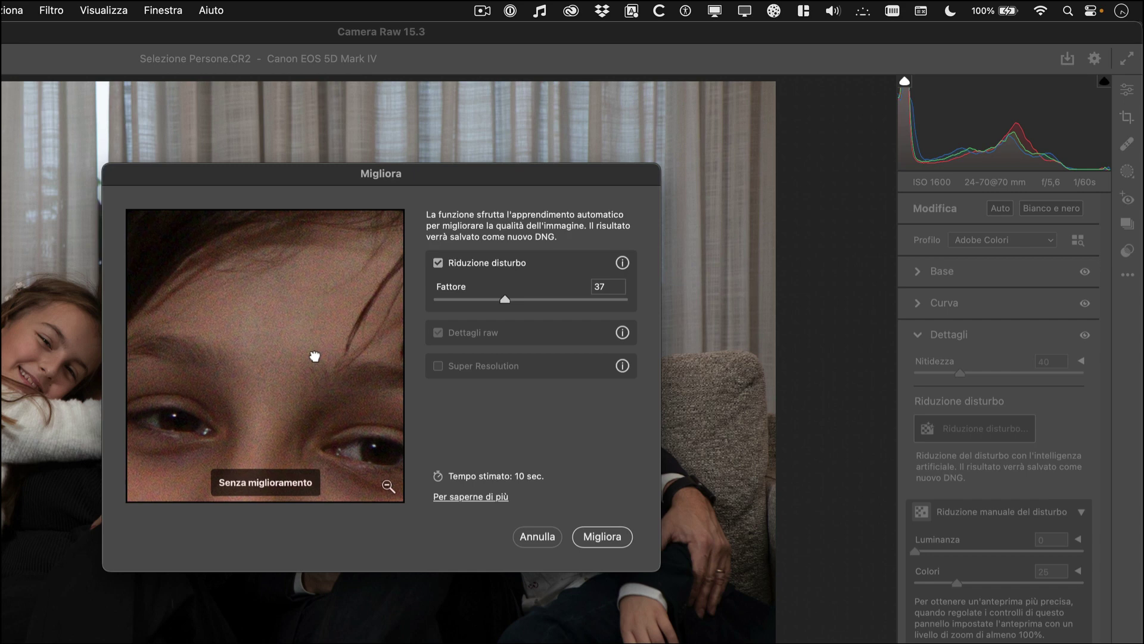
left_click_drag(314, 356, 315, 356)
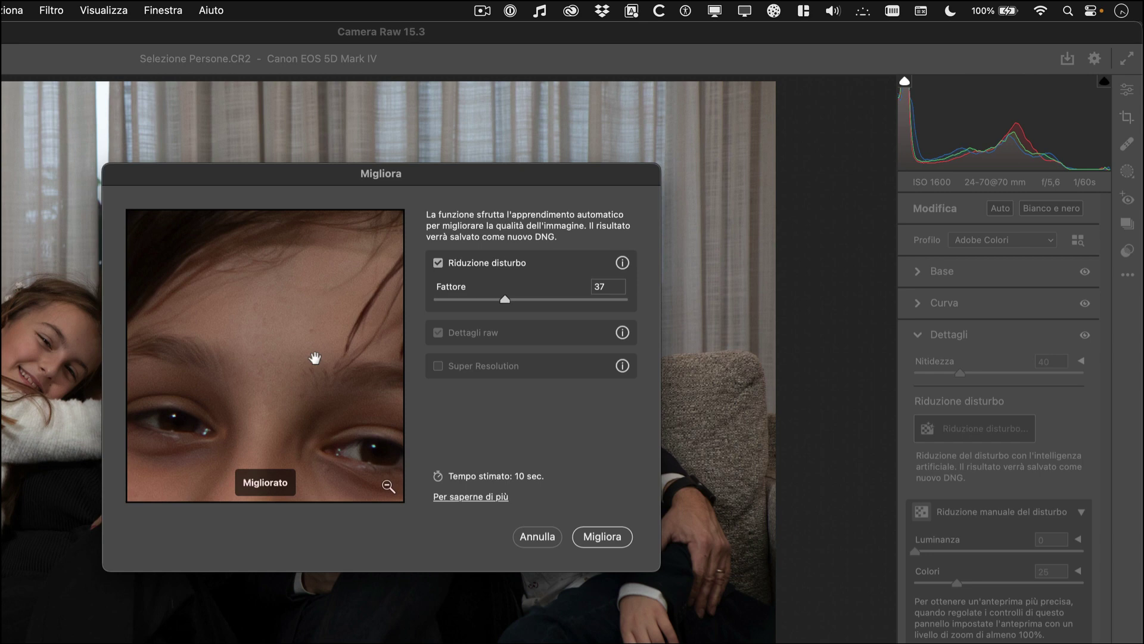
left_click_drag(297, 347, 270, 324)
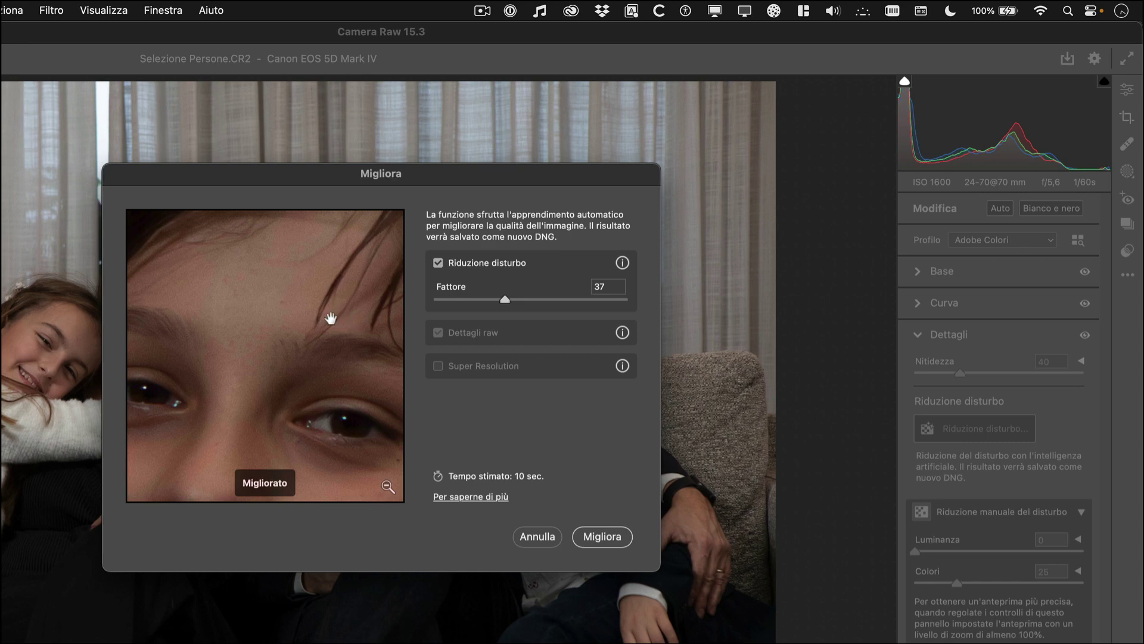
left_click_drag(287, 298, 274, 375)
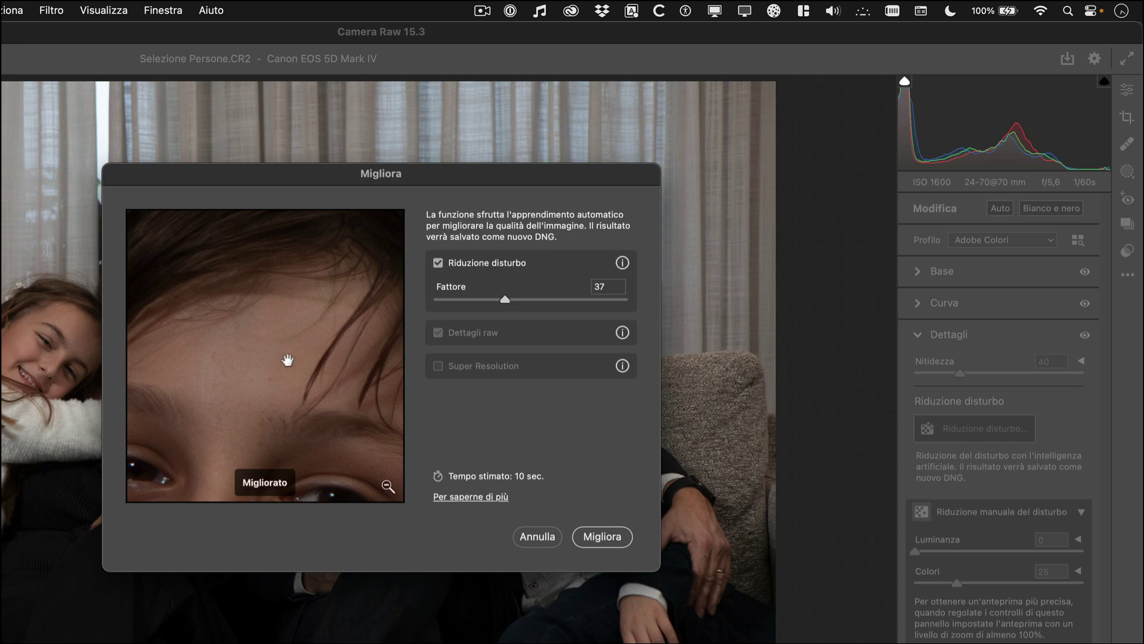
mouse_move(237, 388)
left_mouse_down()
mouse_move(299, 350)
mouse_move(308, 302)
left_mouse_up()
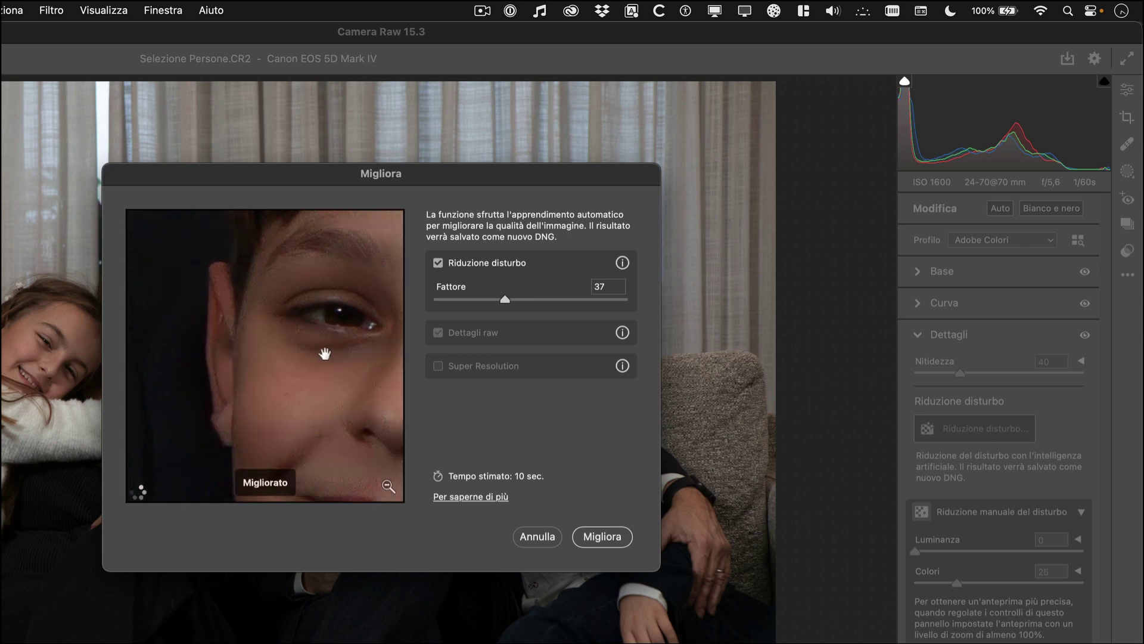
left_click_drag(325, 354, 230, 319)
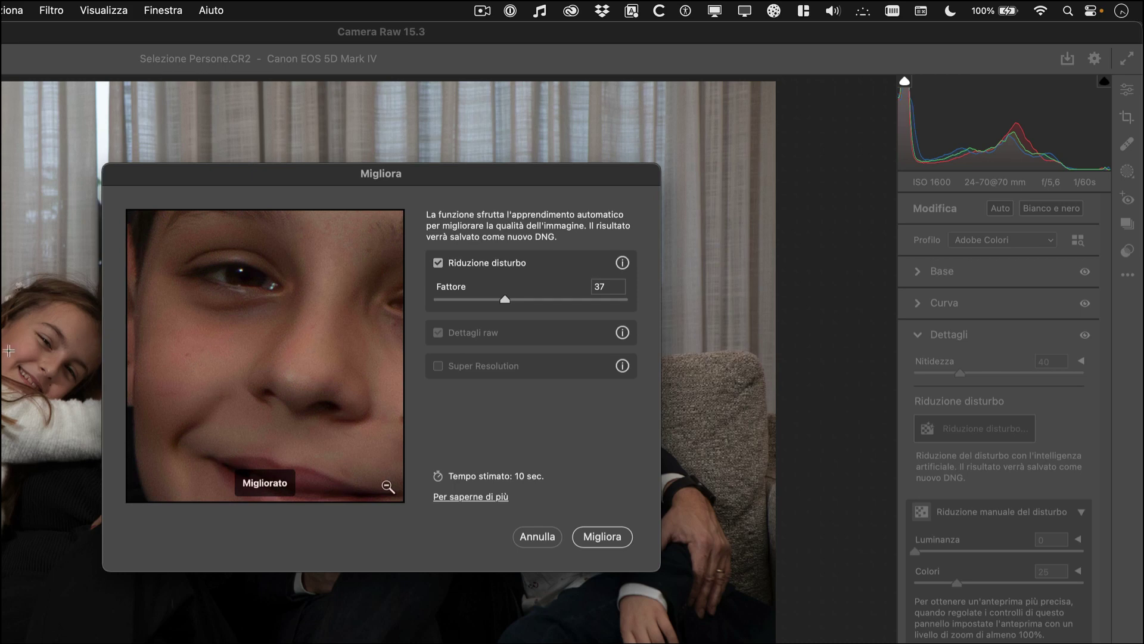
left_click(40, 345)
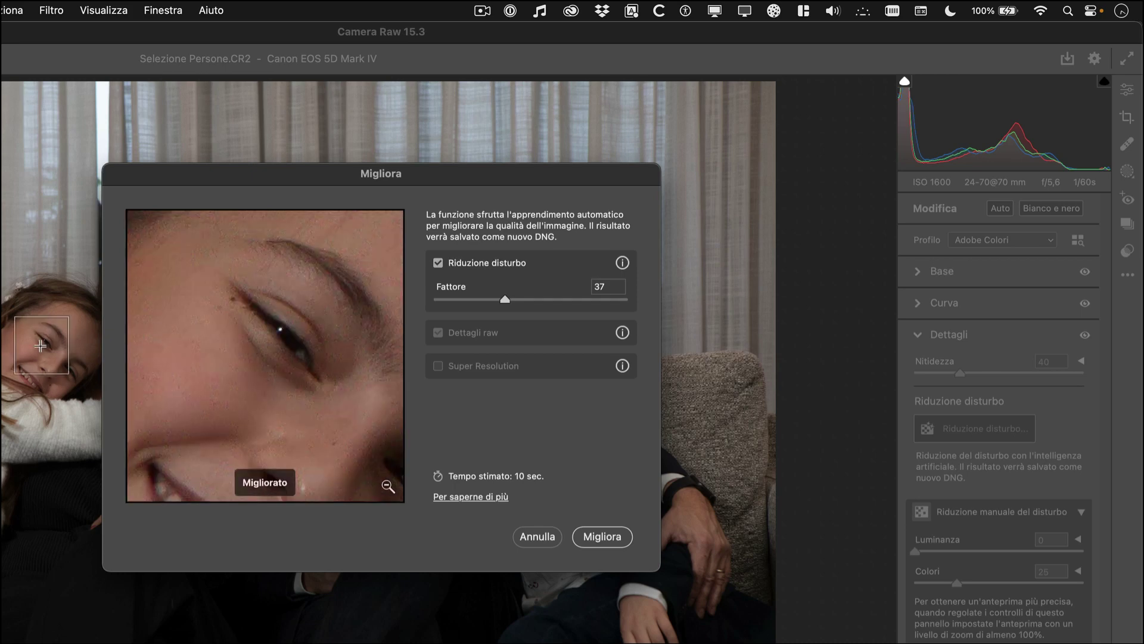
left_click(30, 457)
left_click(55, 377)
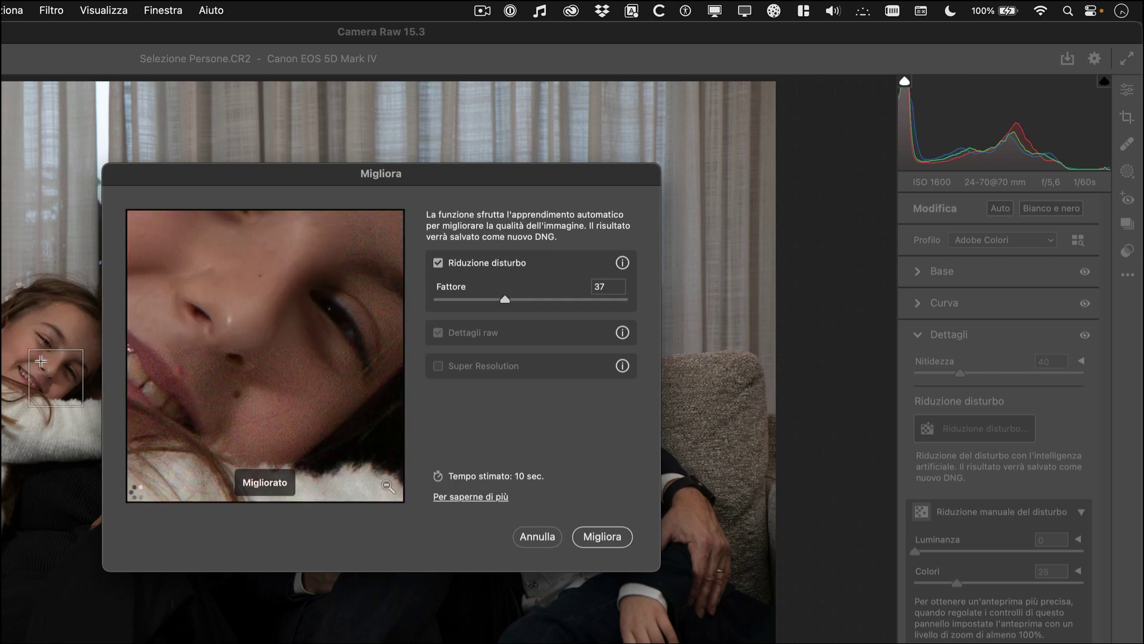
left_click(34, 343)
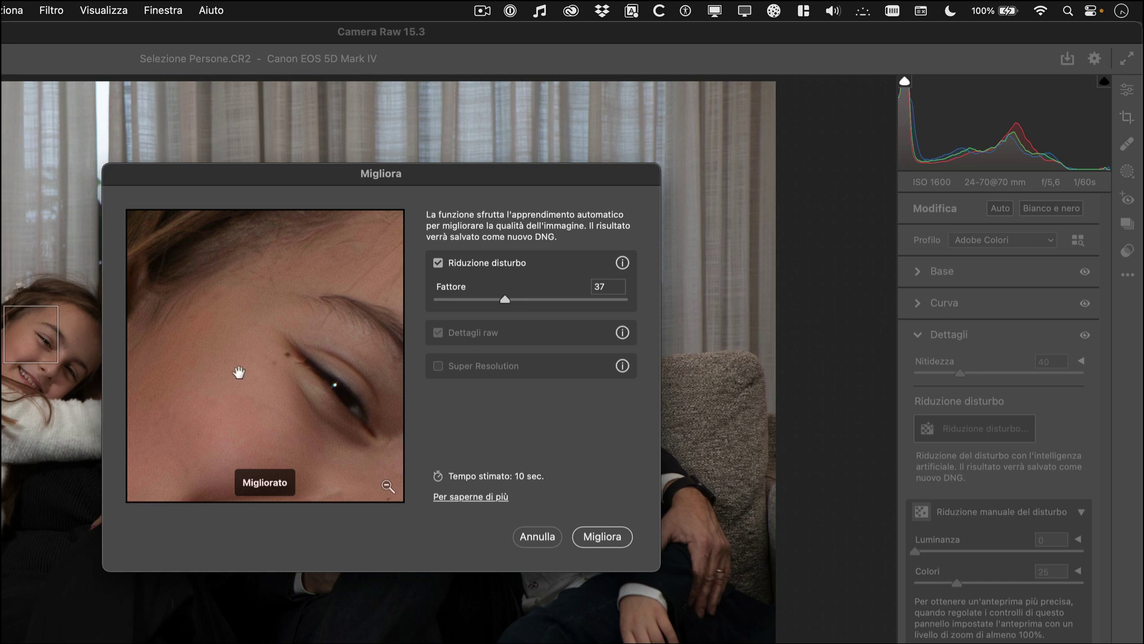
left_click(49, 344)
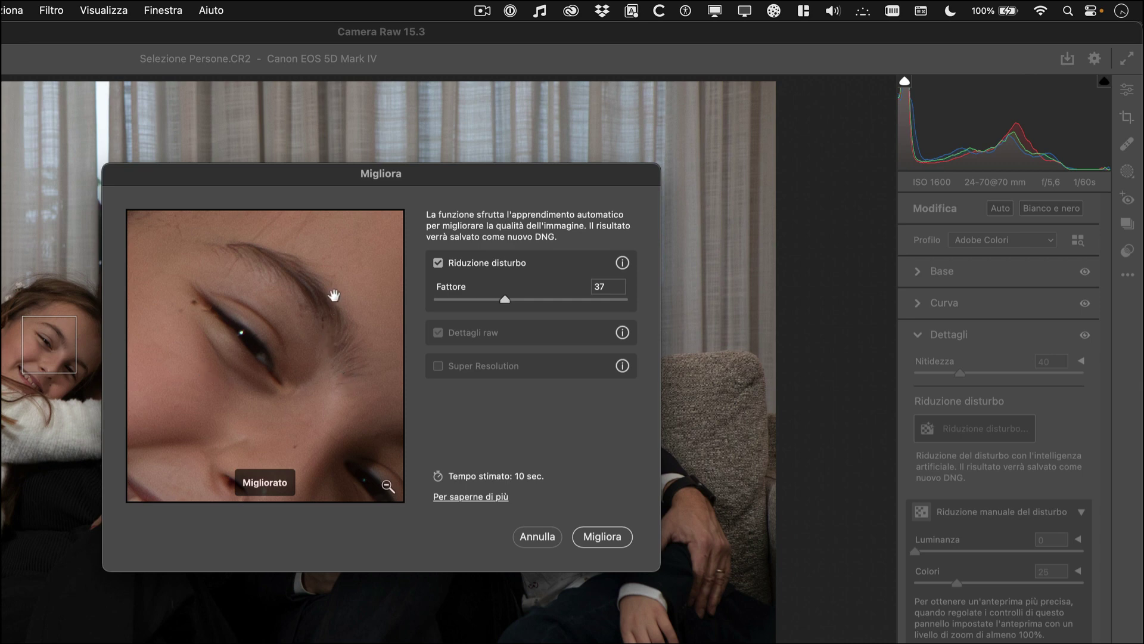
left_click(380, 263)
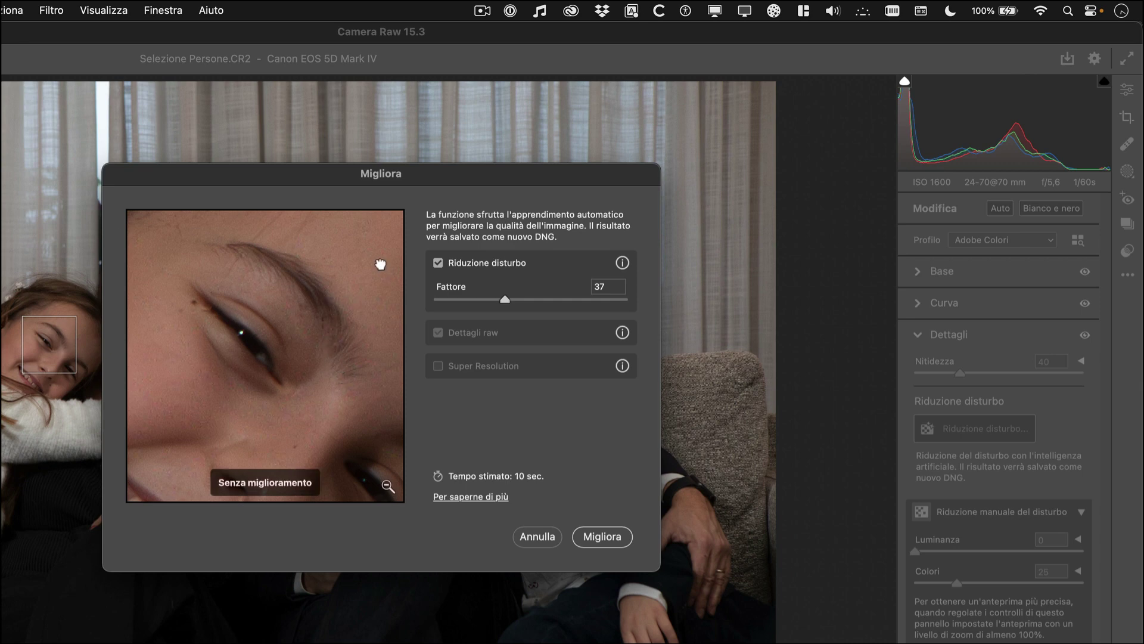
left_click(321, 447)
left_click(321, 447)
left_click(321, 447)
left_click(320, 446)
left_click(320, 445)
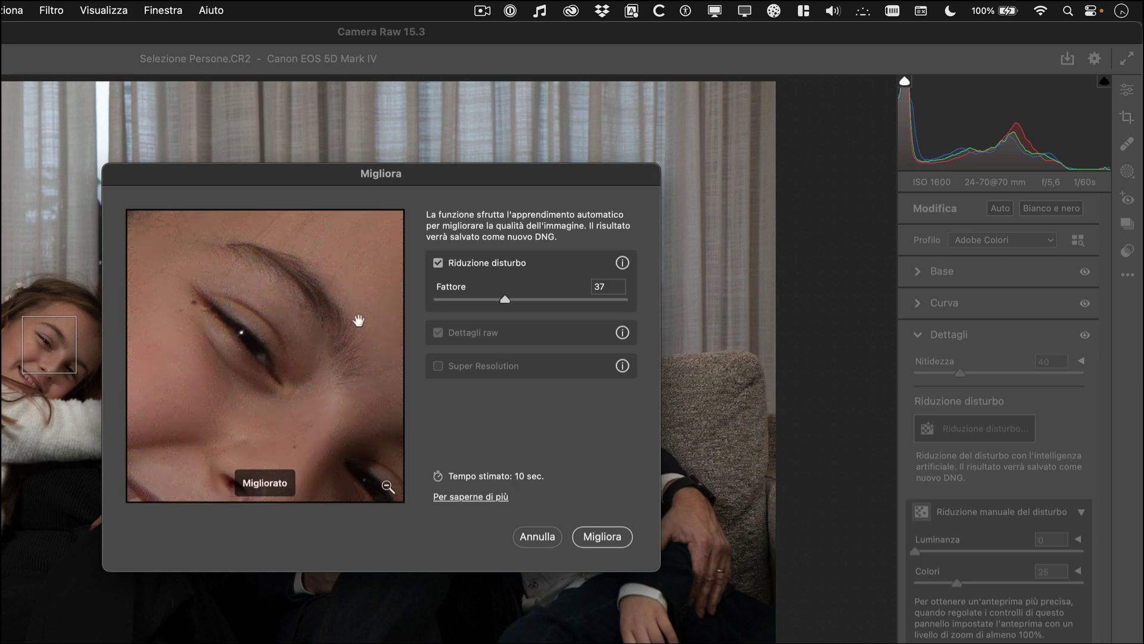
left_click_drag(359, 319, 211, 363)
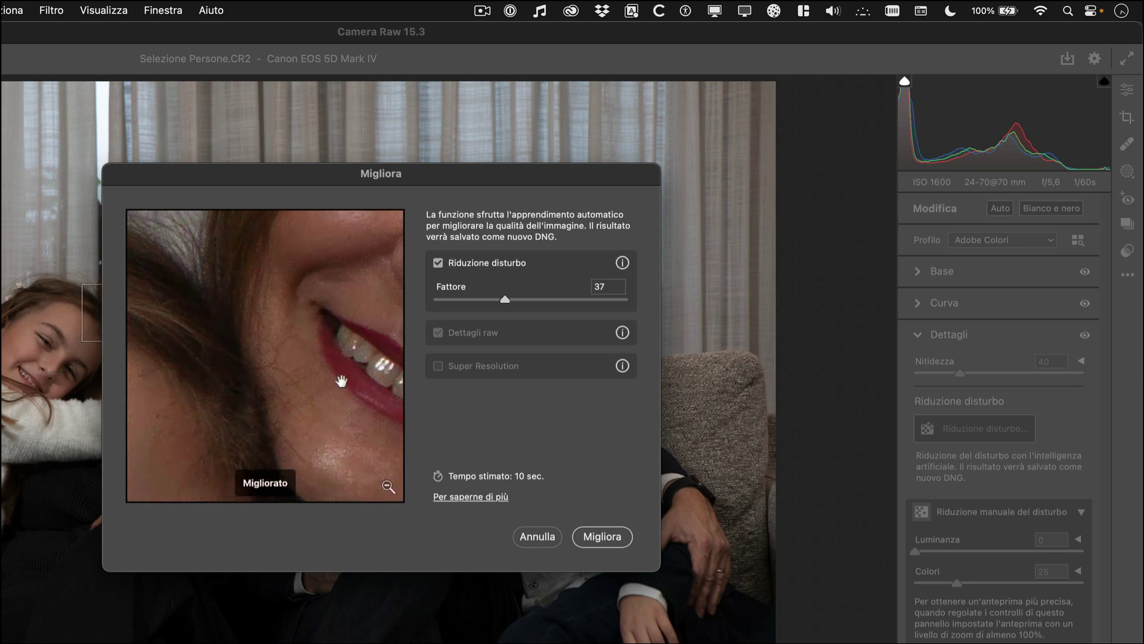
left_click(354, 388)
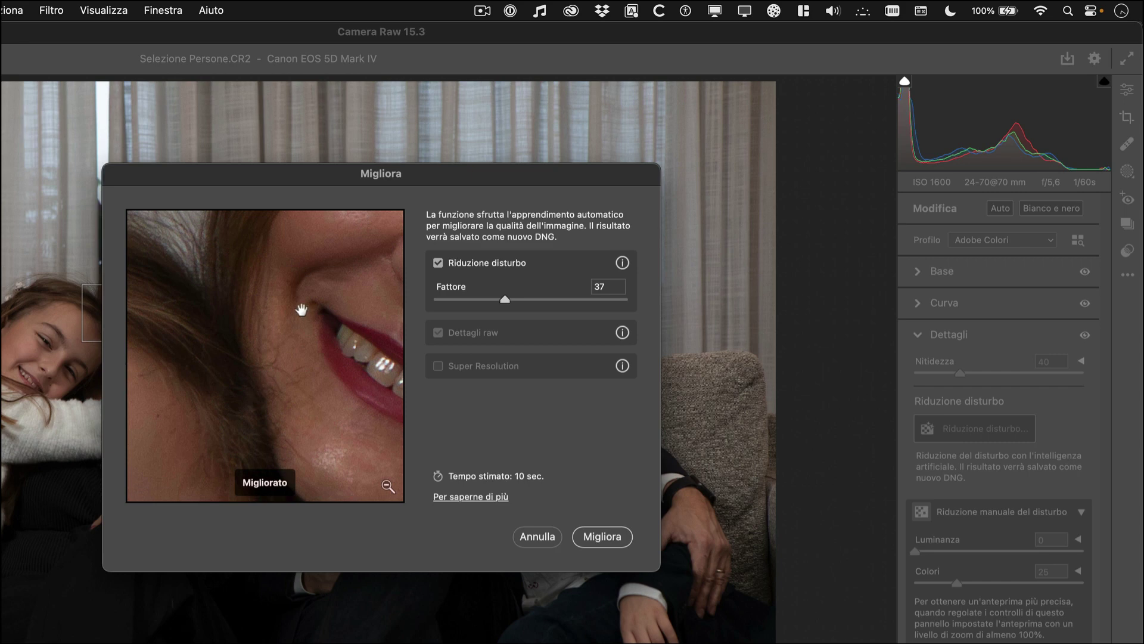
left_click_drag(301, 301, 299, 388)
left_click(298, 389)
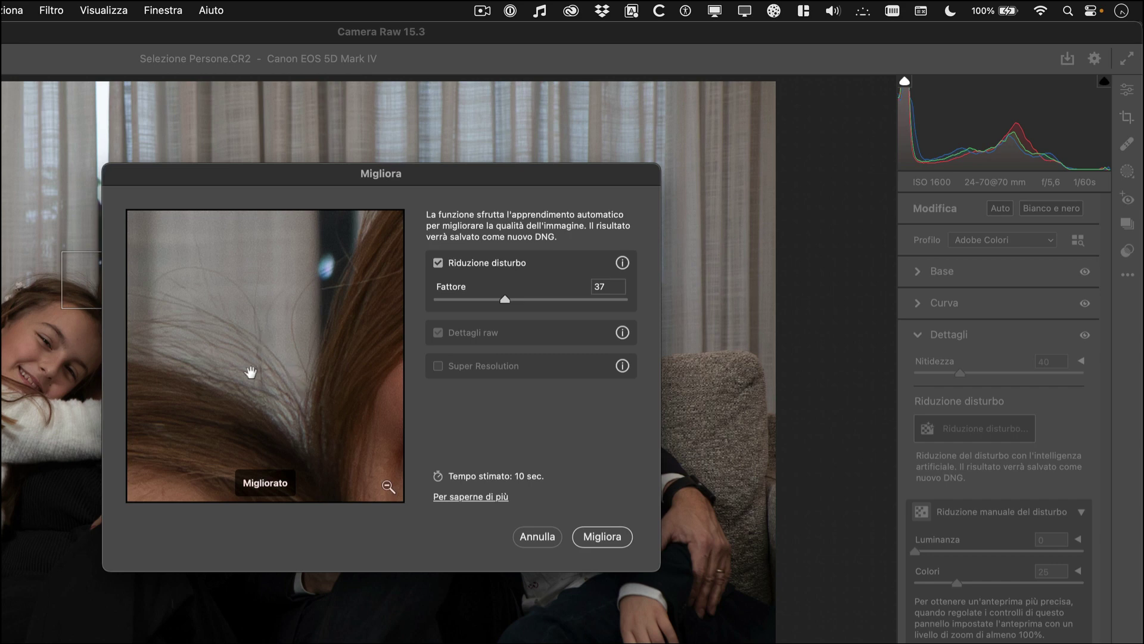
left_click(241, 411)
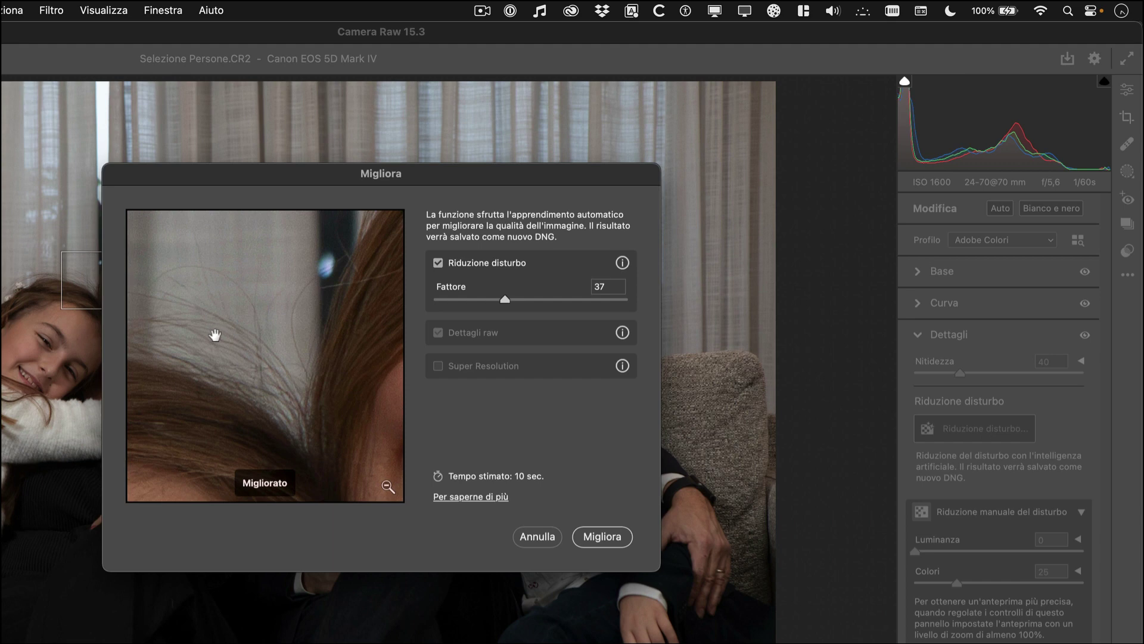
left_click(222, 332)
left_click(240, 349)
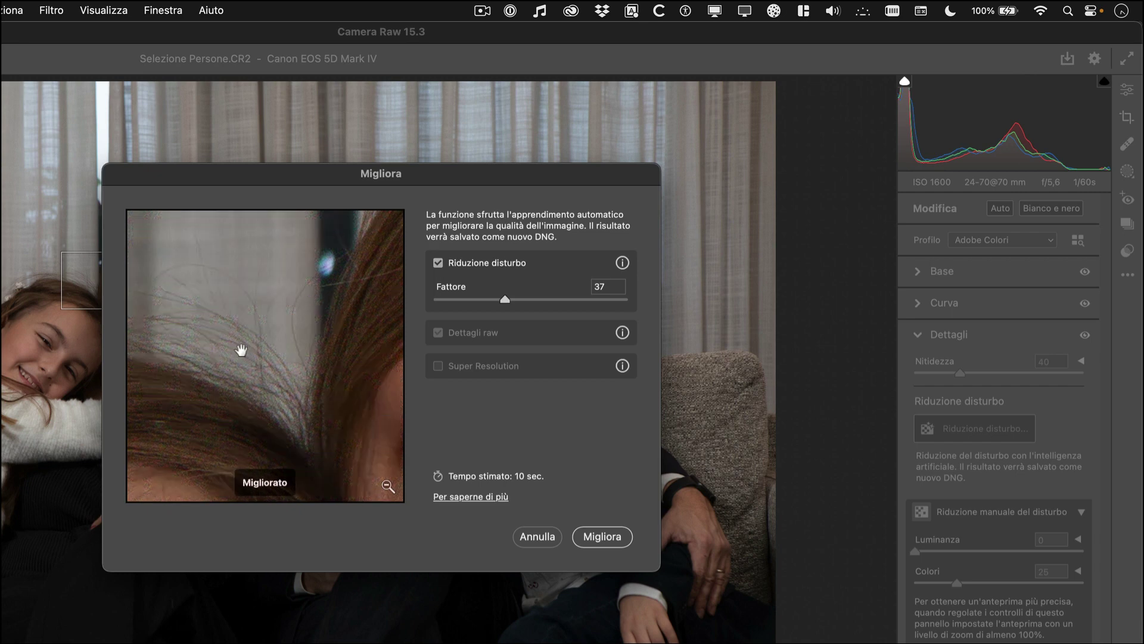
left_click_drag(249, 373, 326, 294)
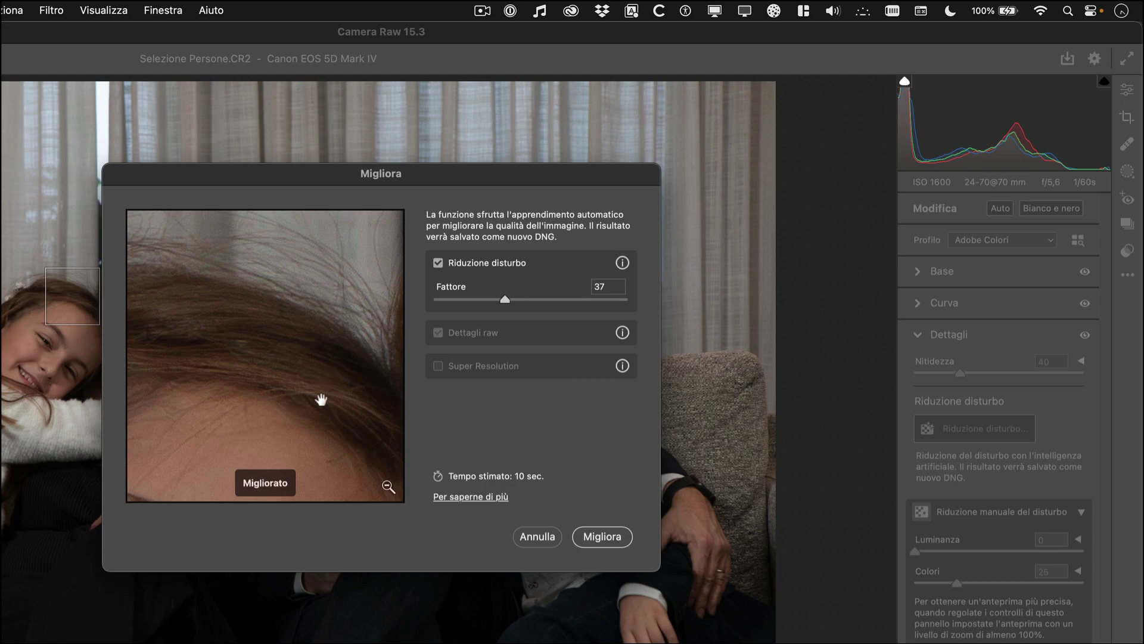
left_click_drag(322, 401, 309, 304)
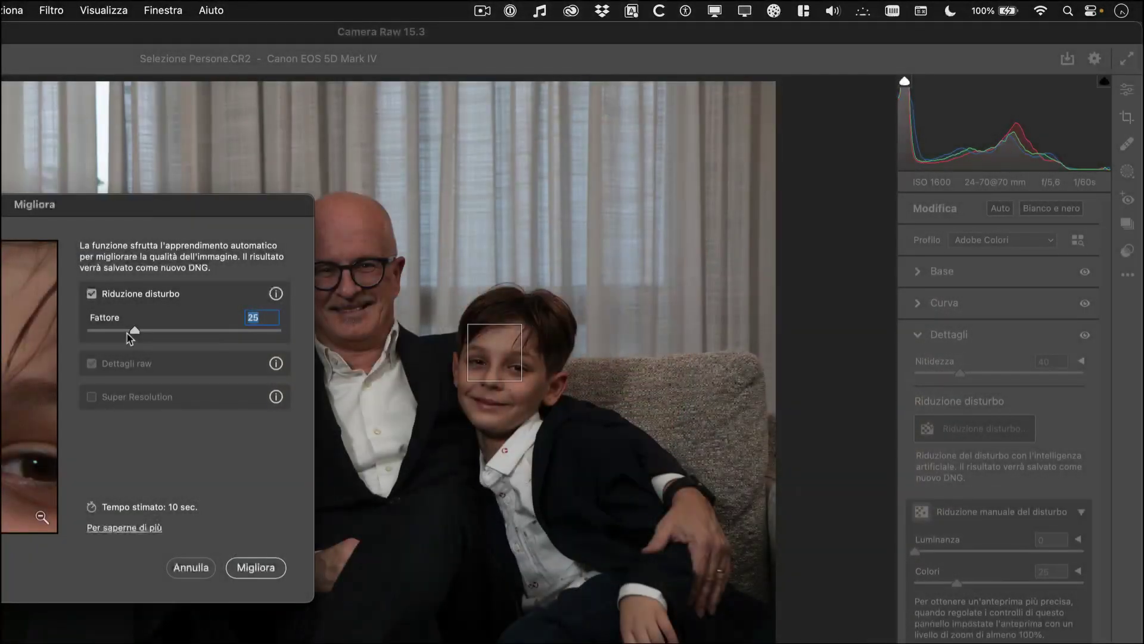
Set the Migliora Fattore slider to 30
left_click_drag(132, 337, 214, 339)
Run AI denoise at Fattore 50 to create the Migliorato DNG, then apply Auto tone
left_click_drag(216, 335, 182, 335)
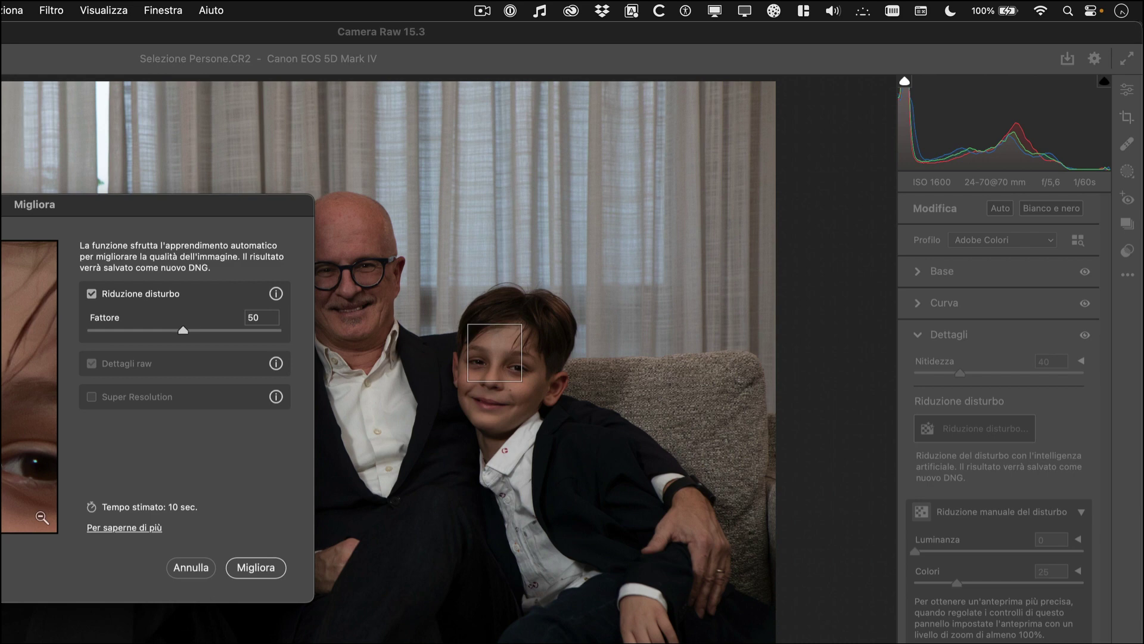
left_click(270, 576)
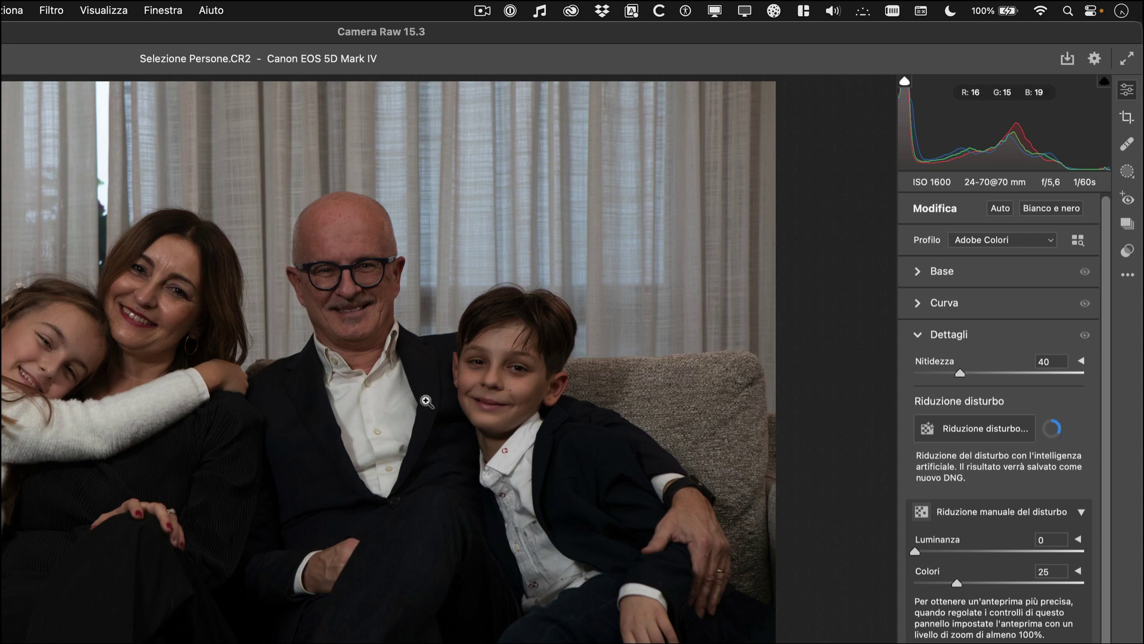
left_click(992, 214)
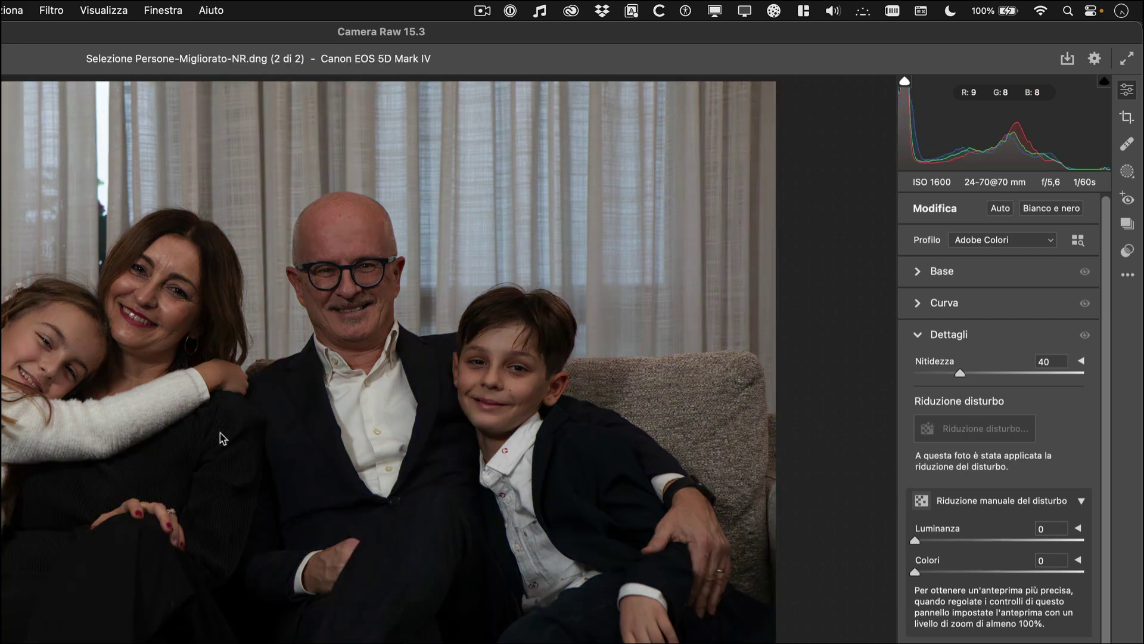
Apply Auto tone from the Modifica panel to the denoised DNG portrait
left_click(1006, 211)
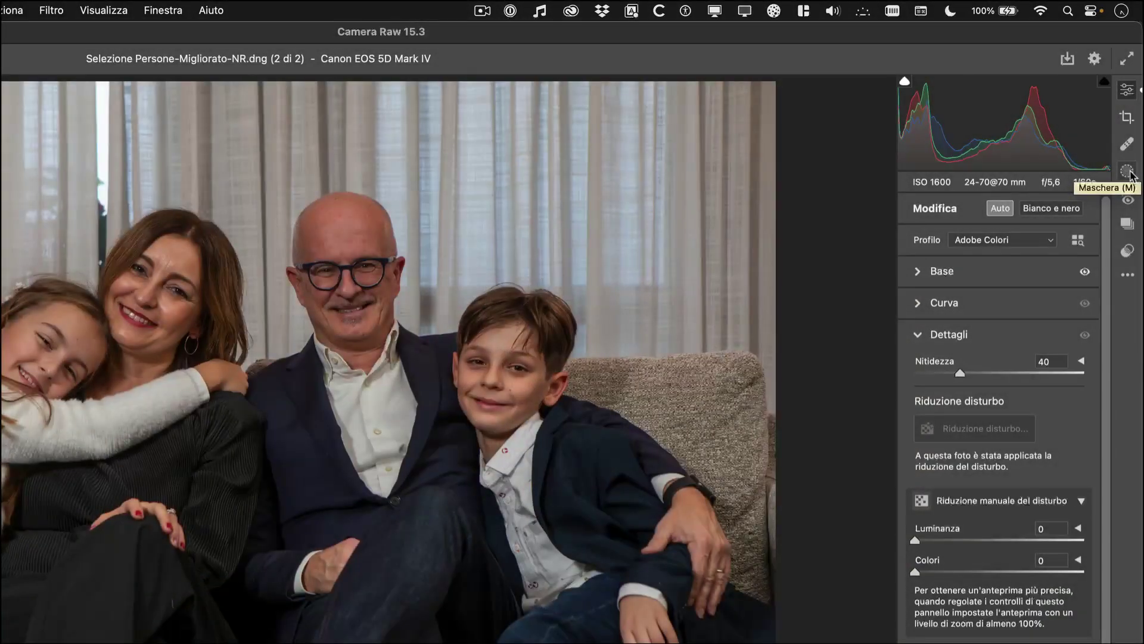
Open the Masking panel showing the four detected people
left_click(1127, 171)
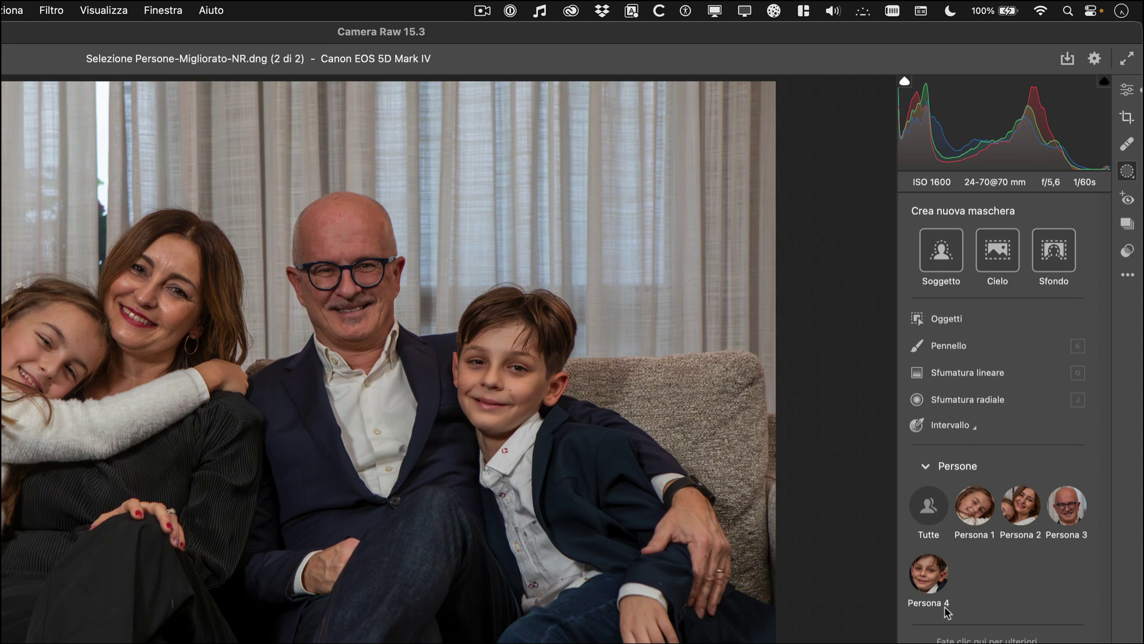
mouse_move(975, 506)
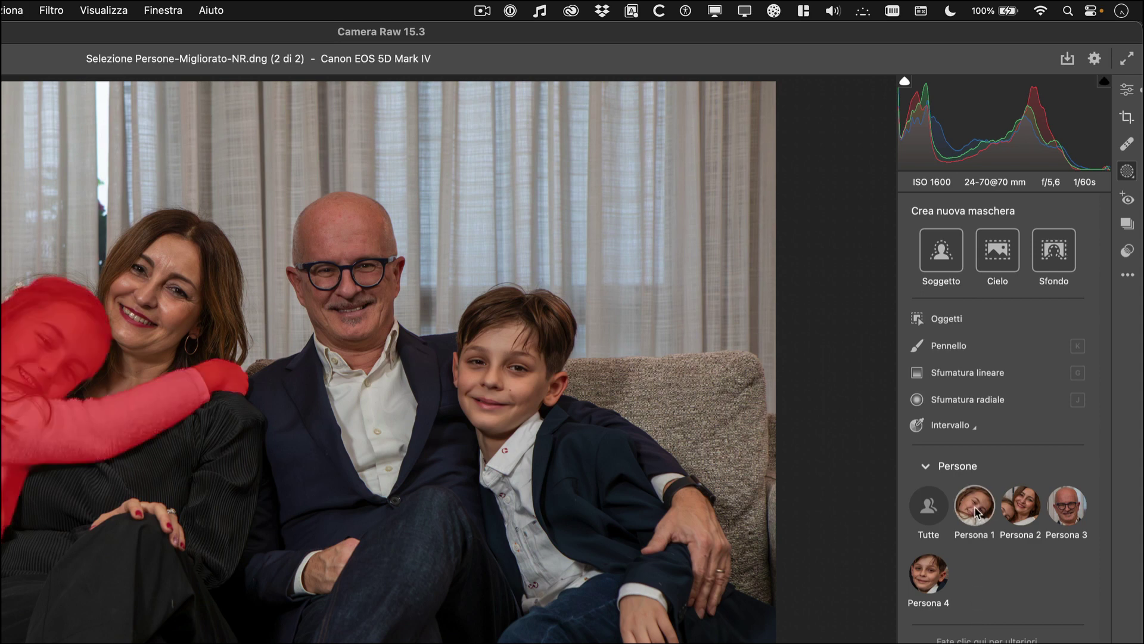
left_click(974, 512)
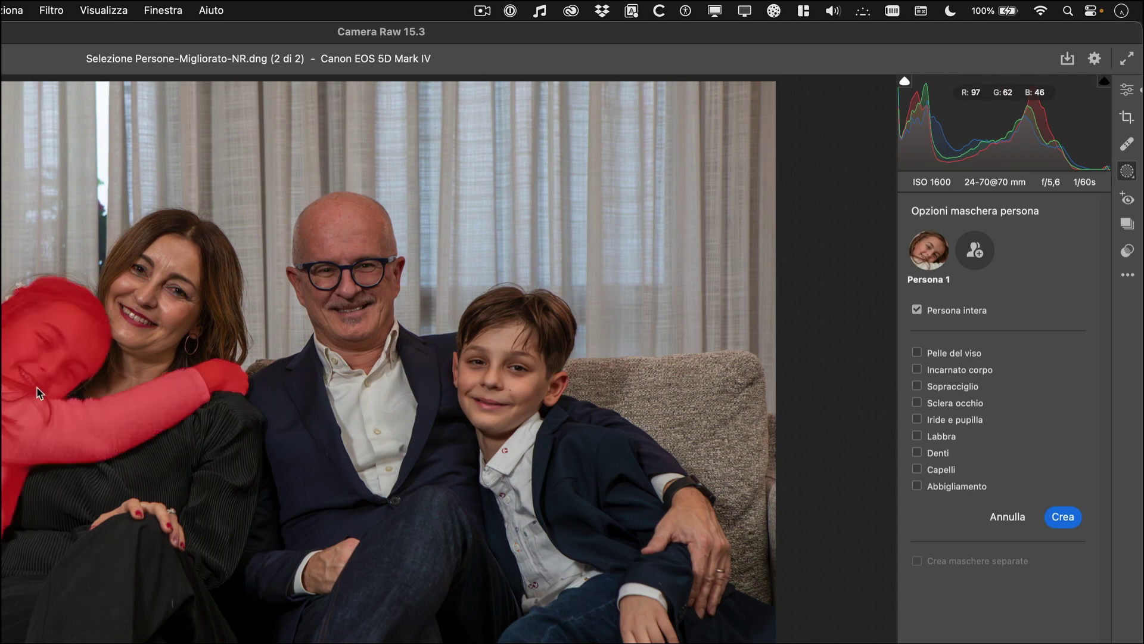
key("Escape")
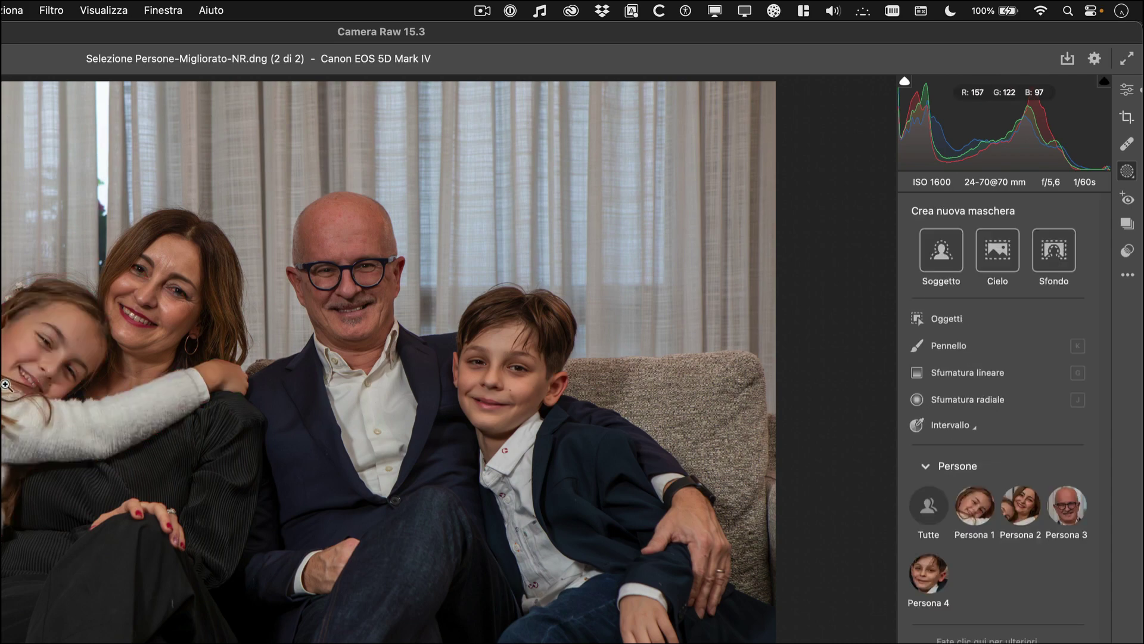
Zoom to 100% on the girl and woman, frame both faces, and select Persona 1
left_click(13, 392)
left_click_drag(114, 405, 287, 392)
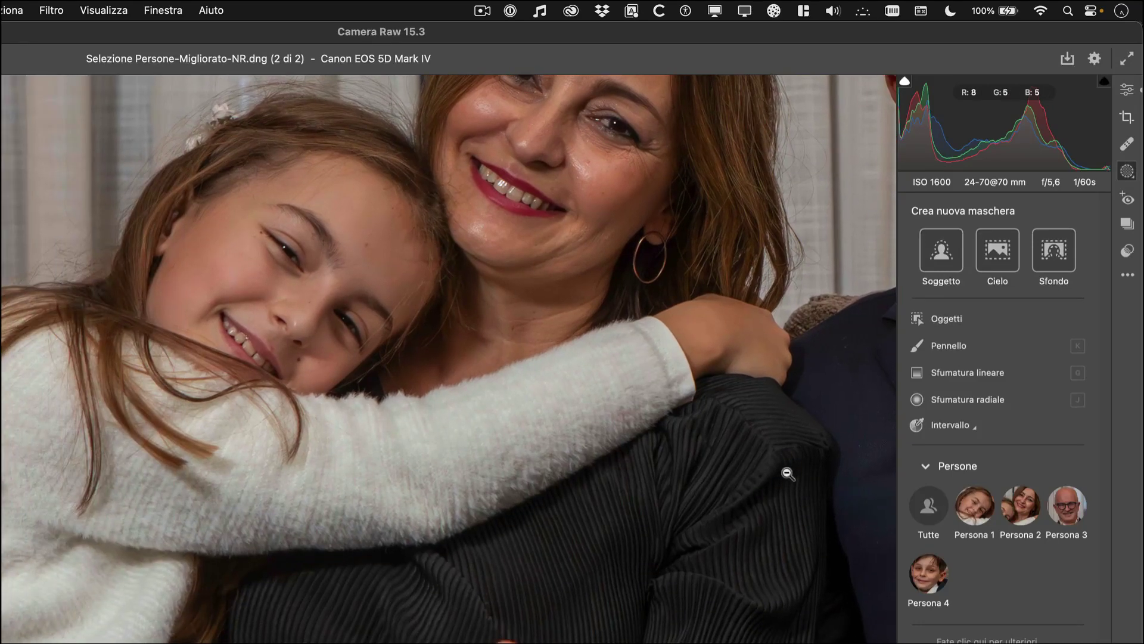
left_click(987, 516)
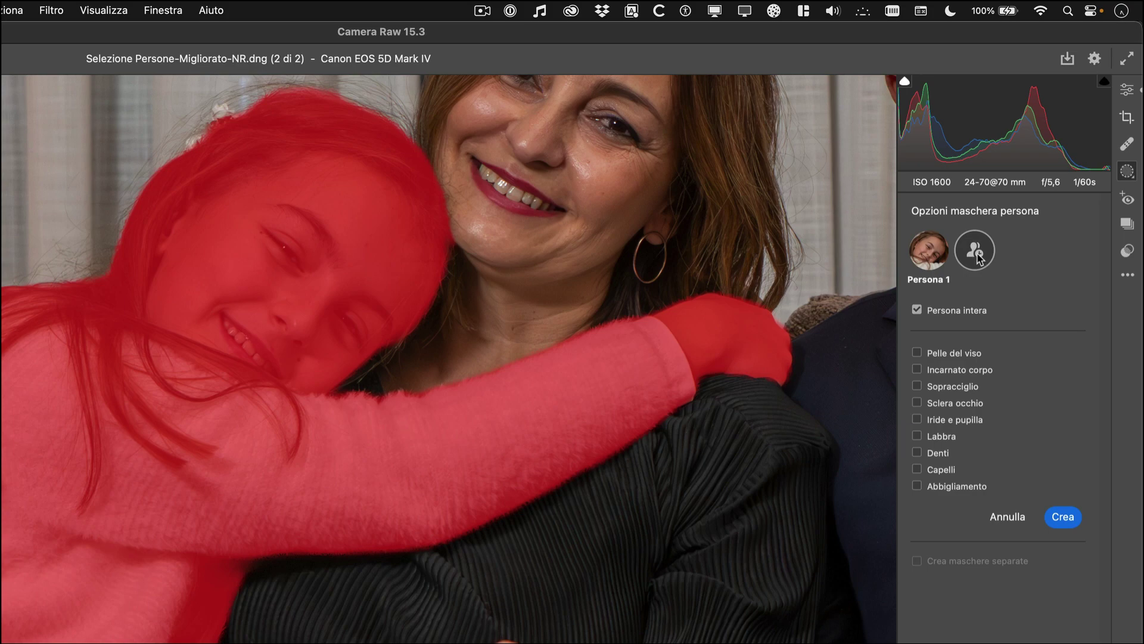
Try adding Persona 2 with Sclera occhio and Denti, then cancel the mask setup
left_click(978, 258)
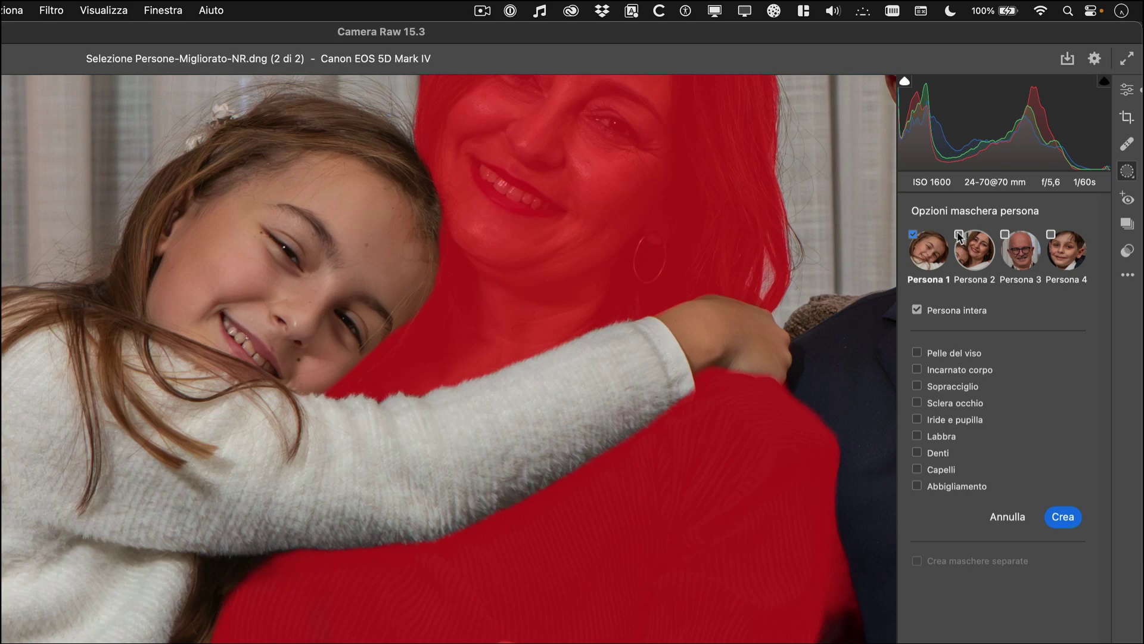
left_click(959, 235)
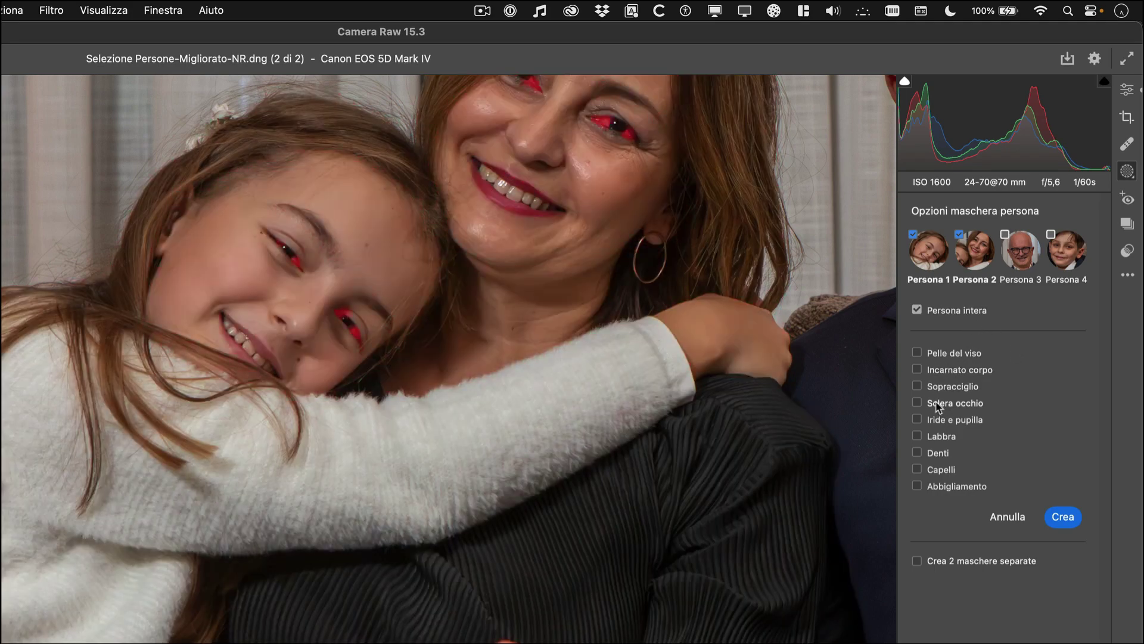
left_click(939, 405)
left_click(929, 453)
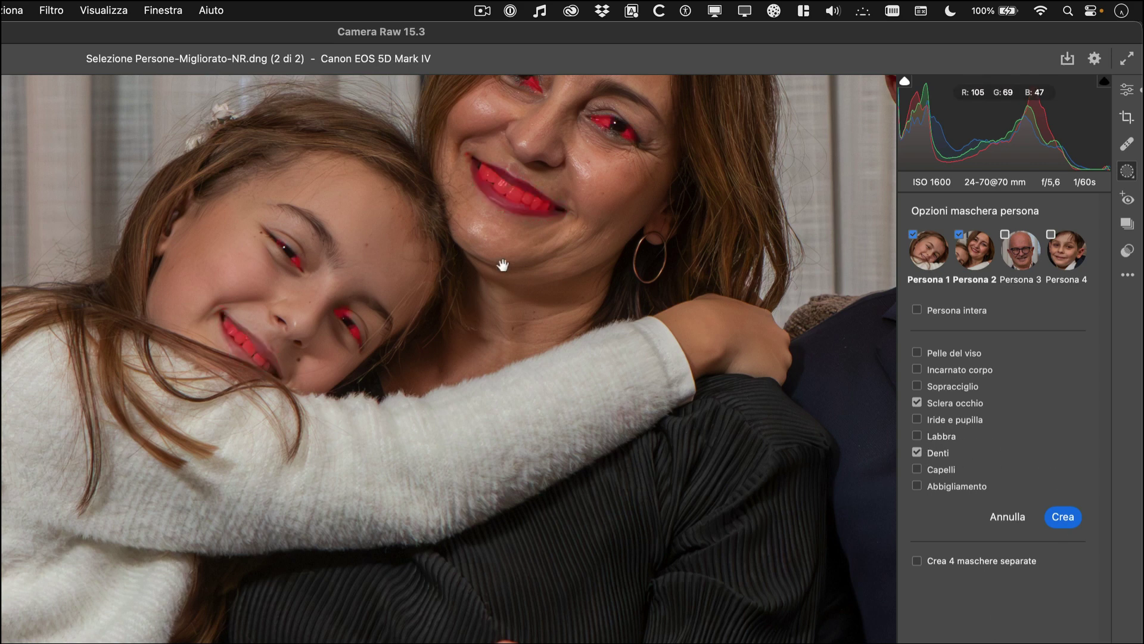
scroll(506, 263, "down", 3)
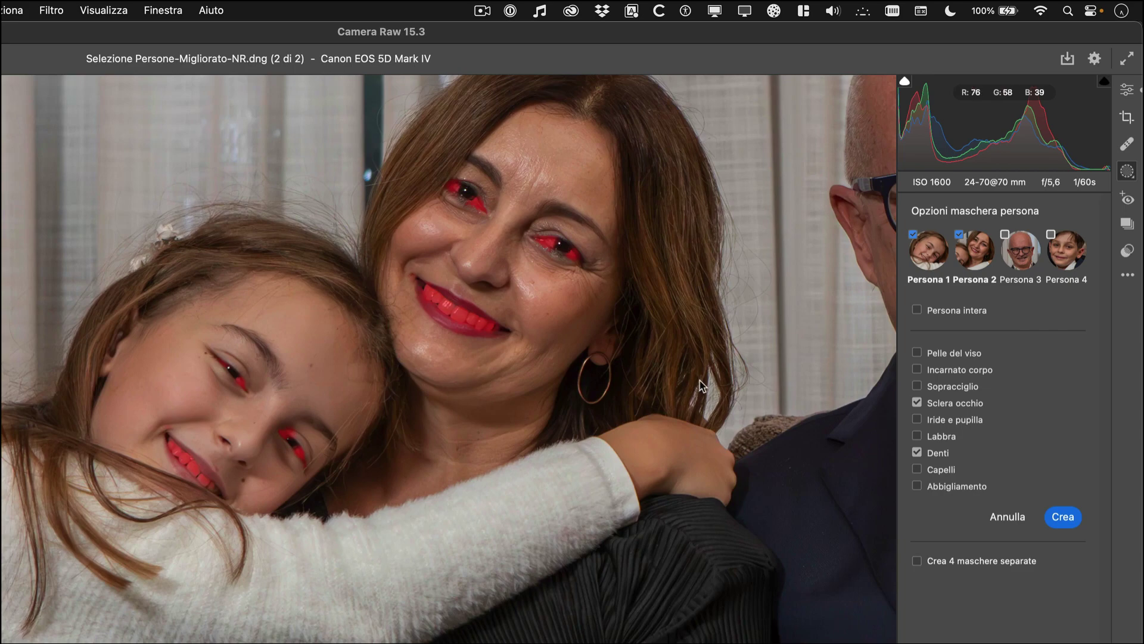
key("Escape")
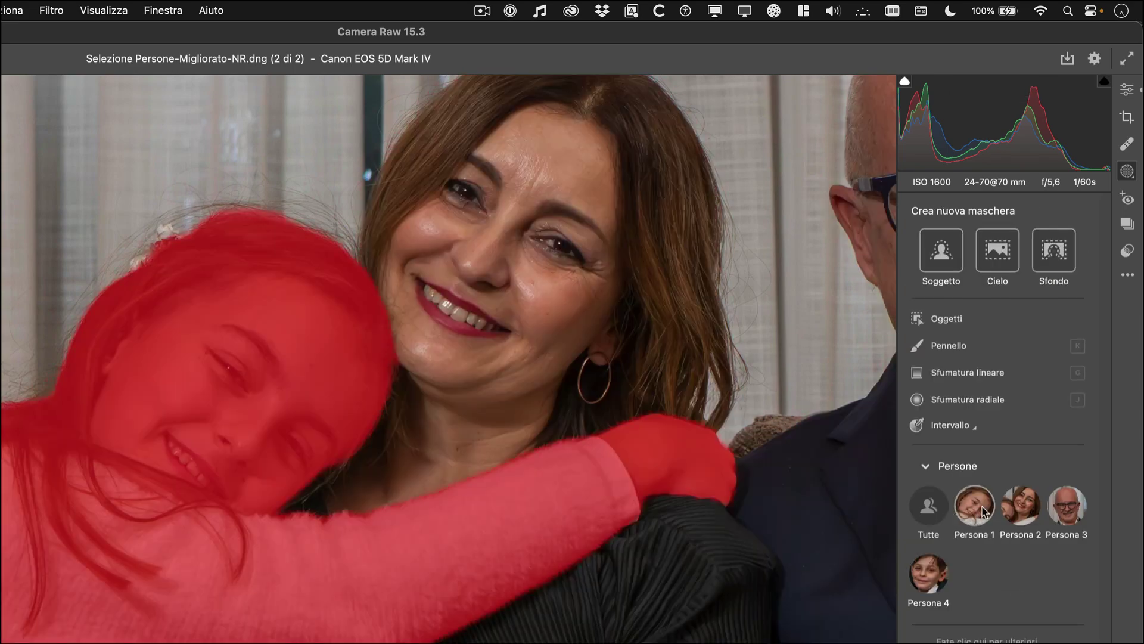
Redo the Persona 1 mask adding Persona 2, limited to Denti and Sclera occhio
left_click(982, 512)
left_click(975, 250)
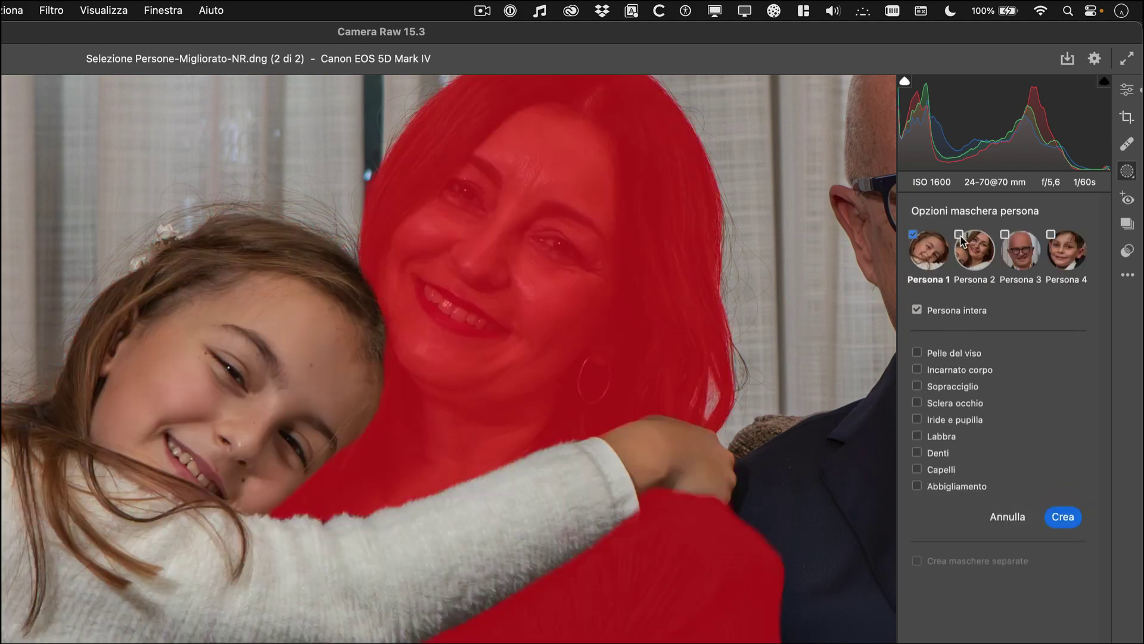
left_click(971, 244)
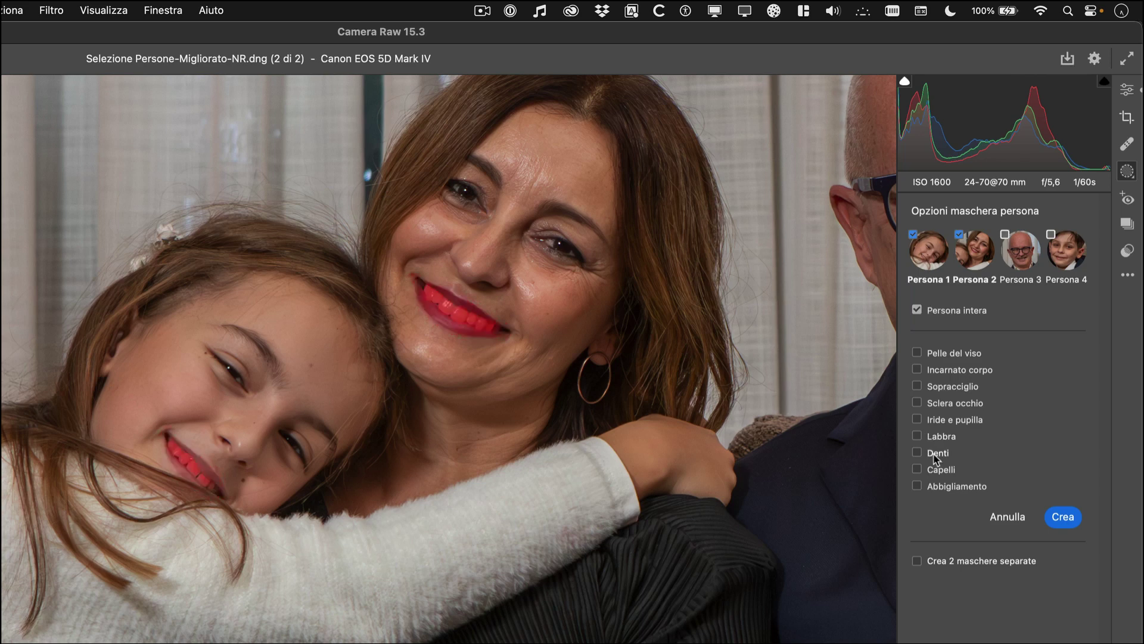
left_click(935, 454)
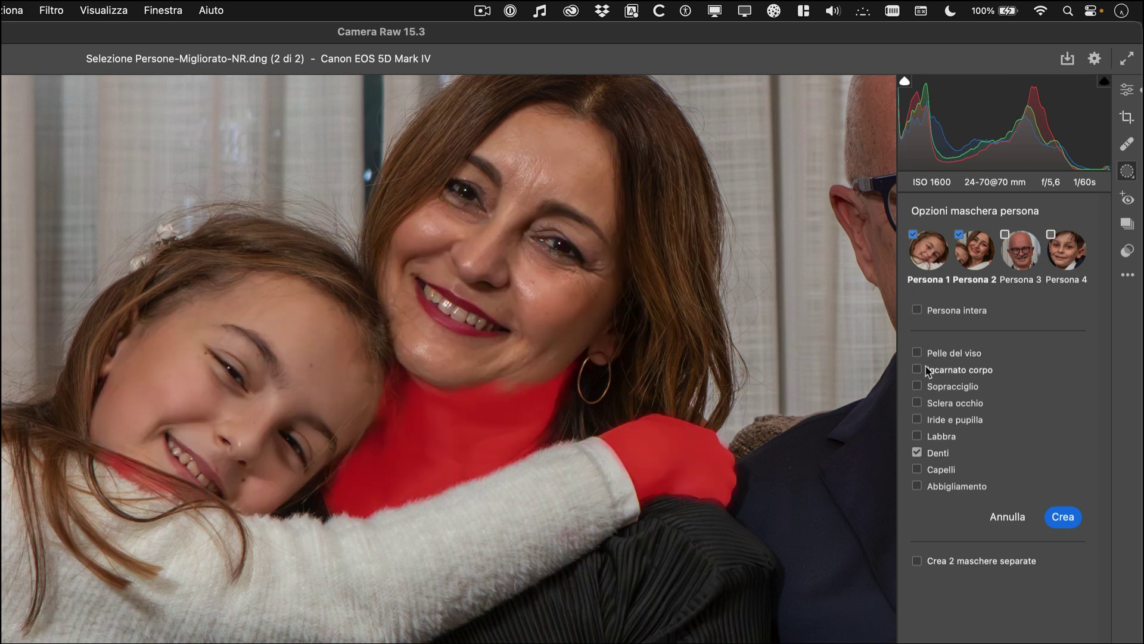
left_click(917, 403)
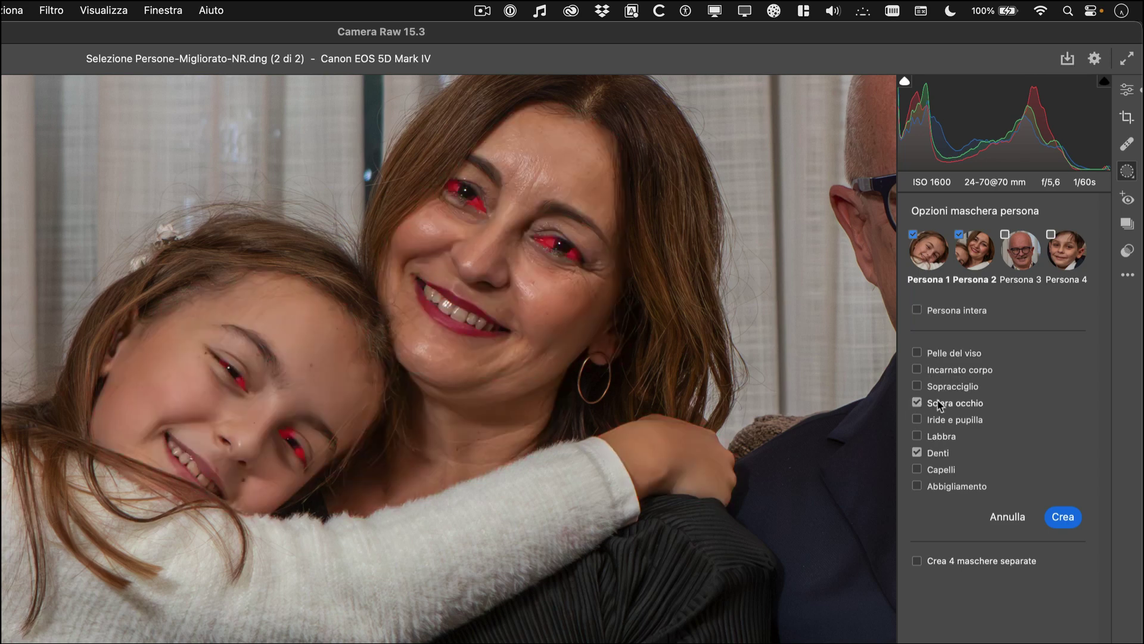
Create Mask 1 for both people's eye whites and teeth, hiding its pins and red overlay
left_click(1065, 516)
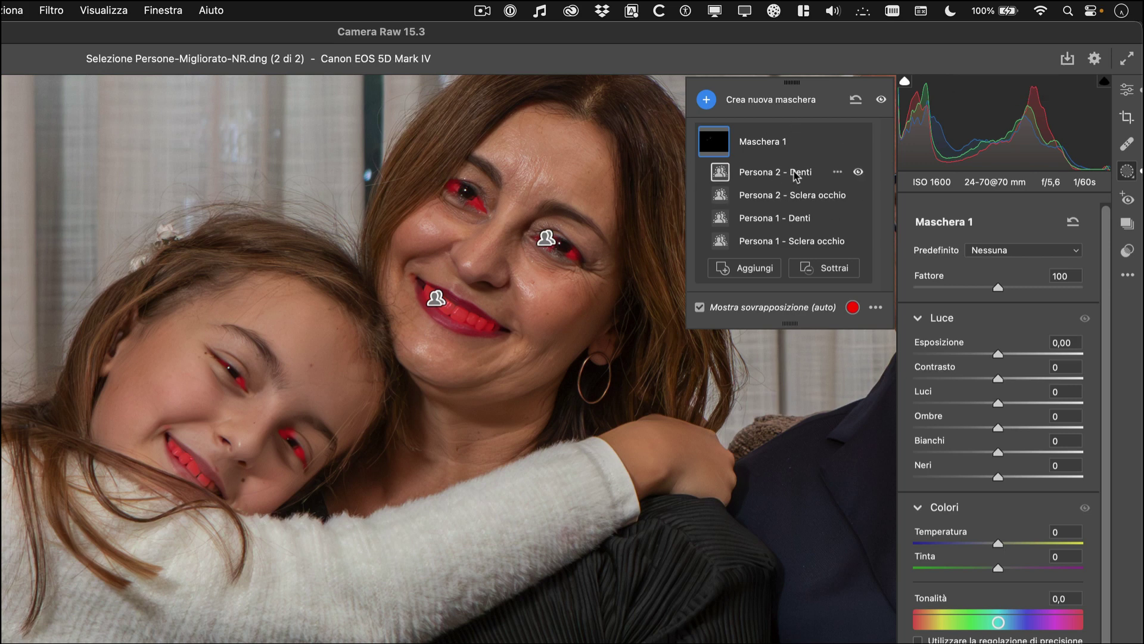
mouse_move(776, 241)
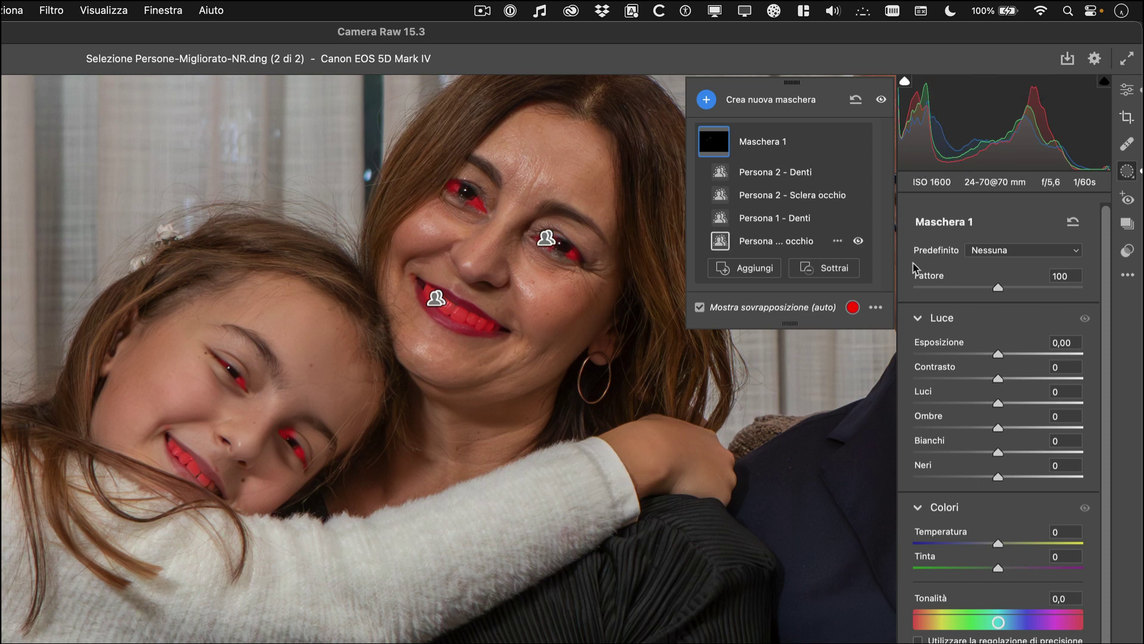
left_click(876, 308)
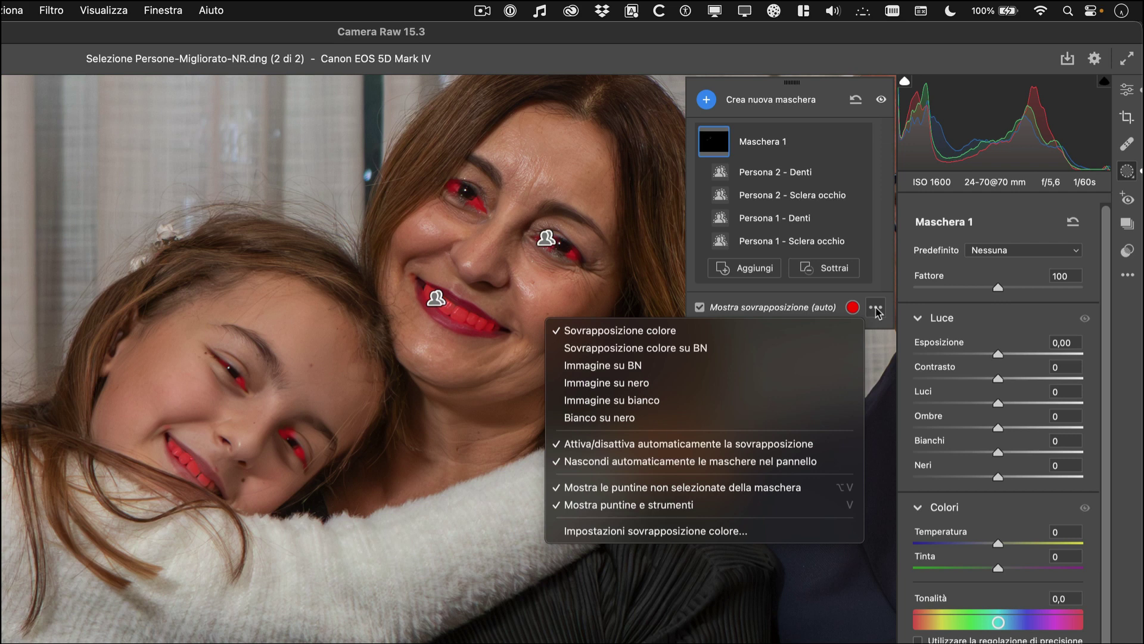
left_click(840, 505)
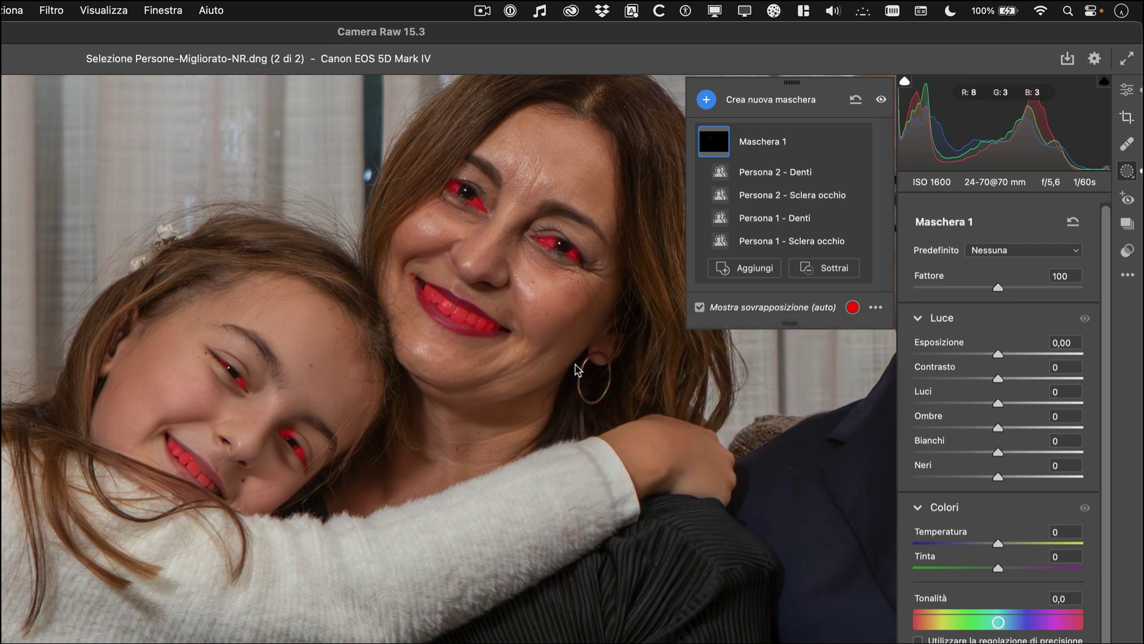
key("o")
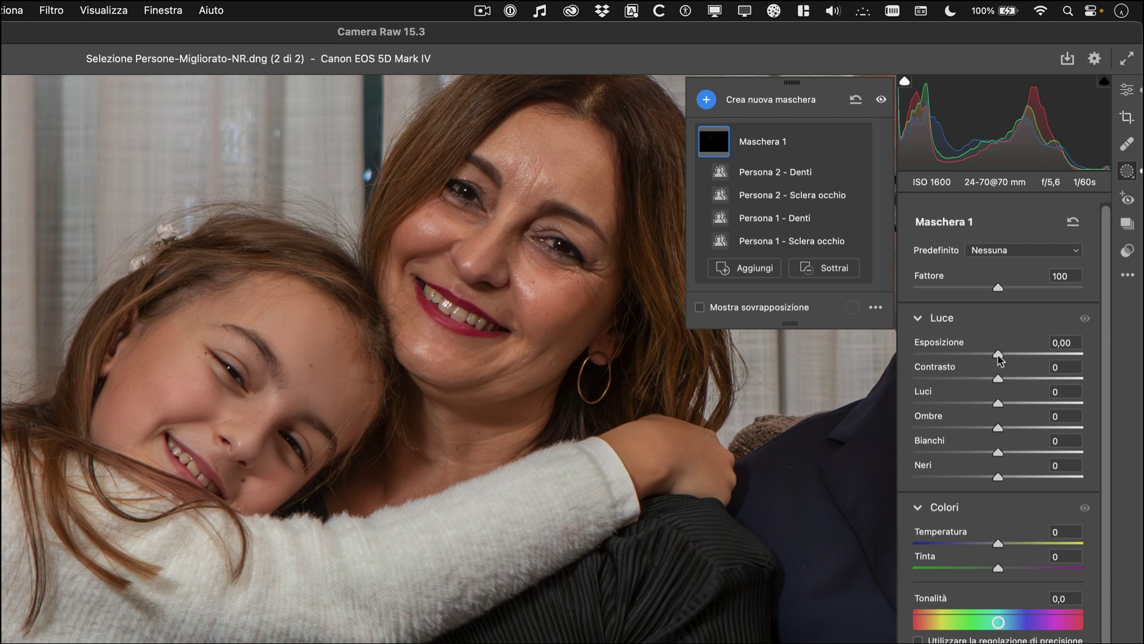
Raise Mask 1's exposure to +0,70 to brighten the eye whites and teeth
left_click_drag(999, 354, 1013, 355)
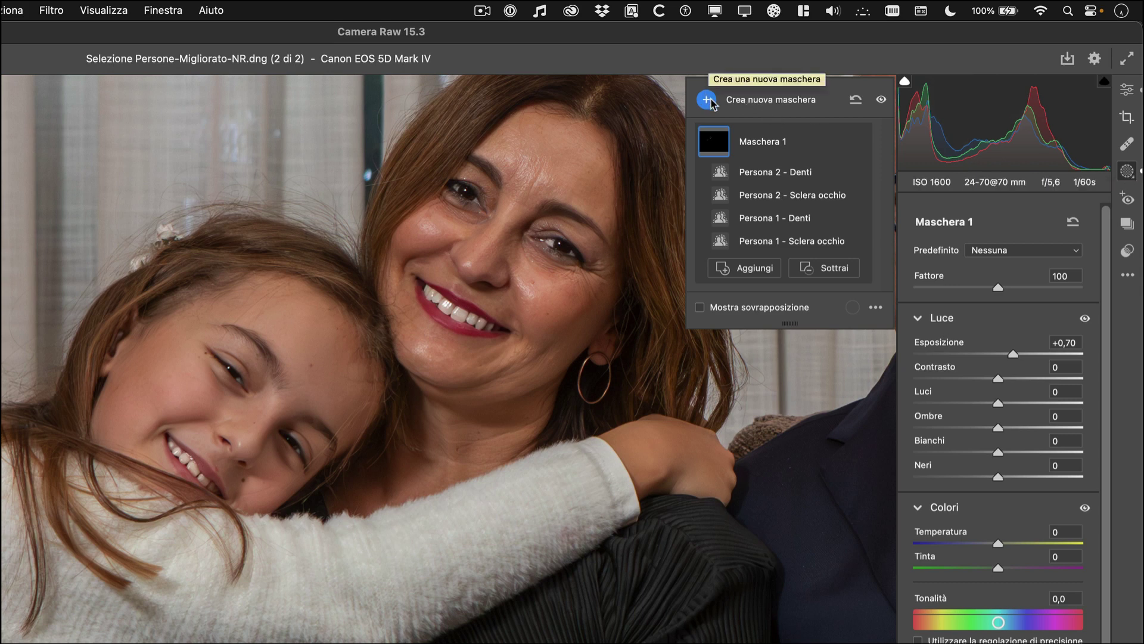
Add a hair-only people mask for Persona 1, the girl, with exposure +0,85
left_click(706, 99)
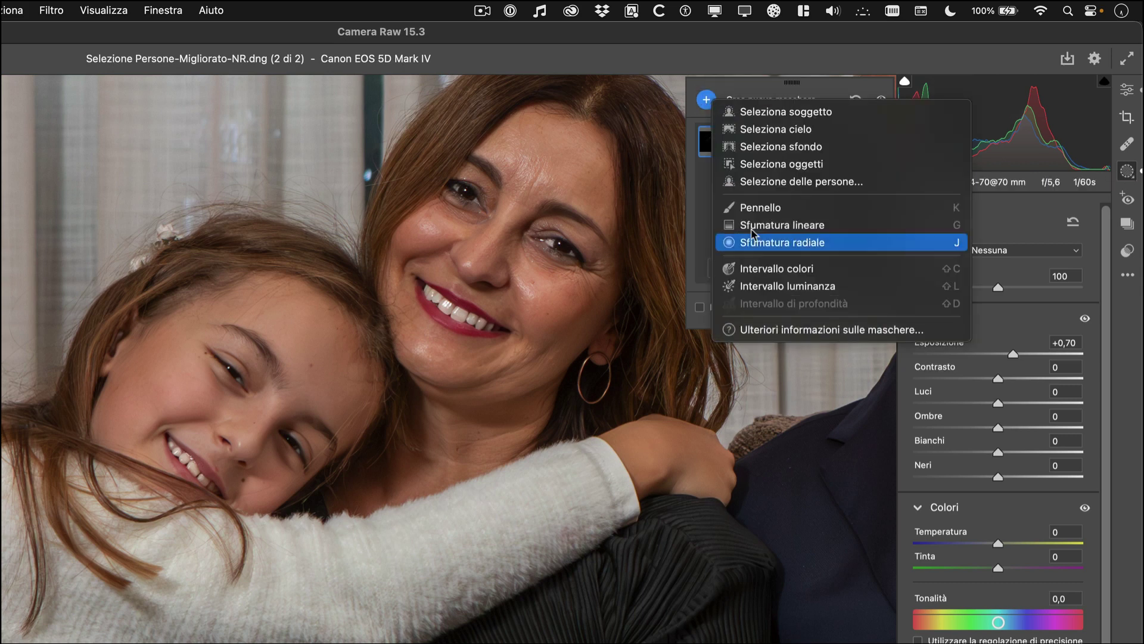
left_click(769, 181)
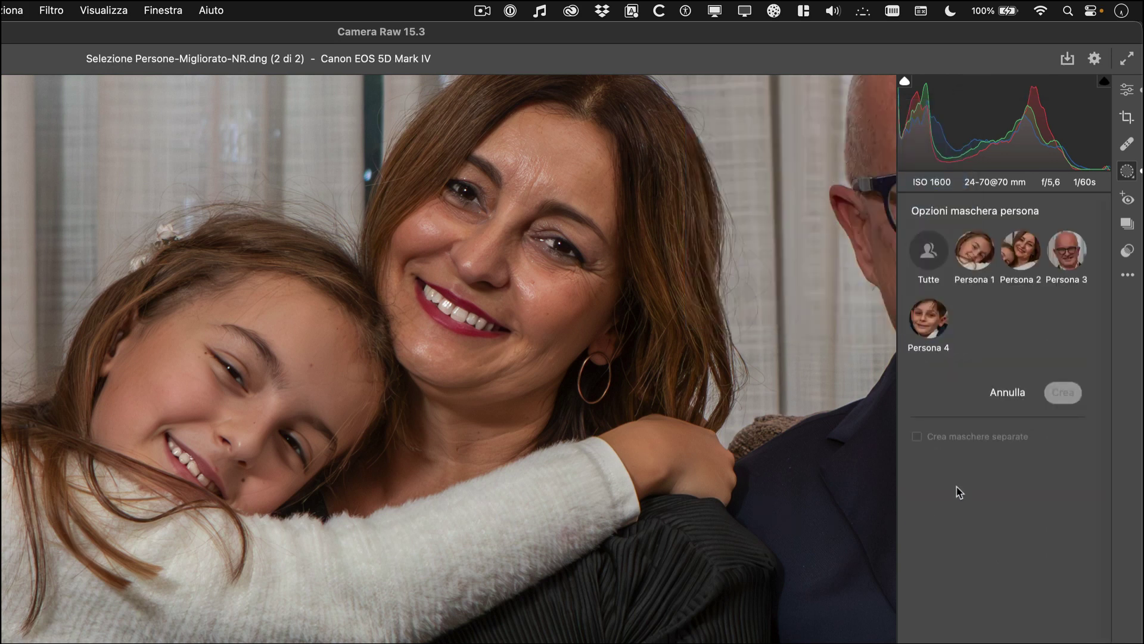
left_click(976, 262)
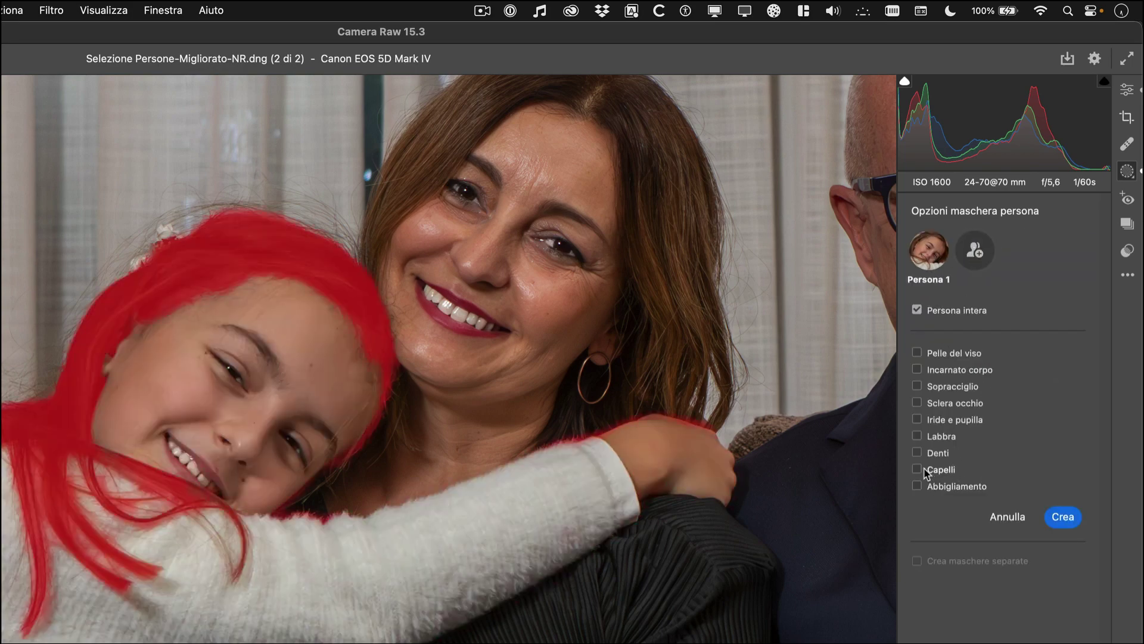
left_click(925, 472)
left_click(1067, 517)
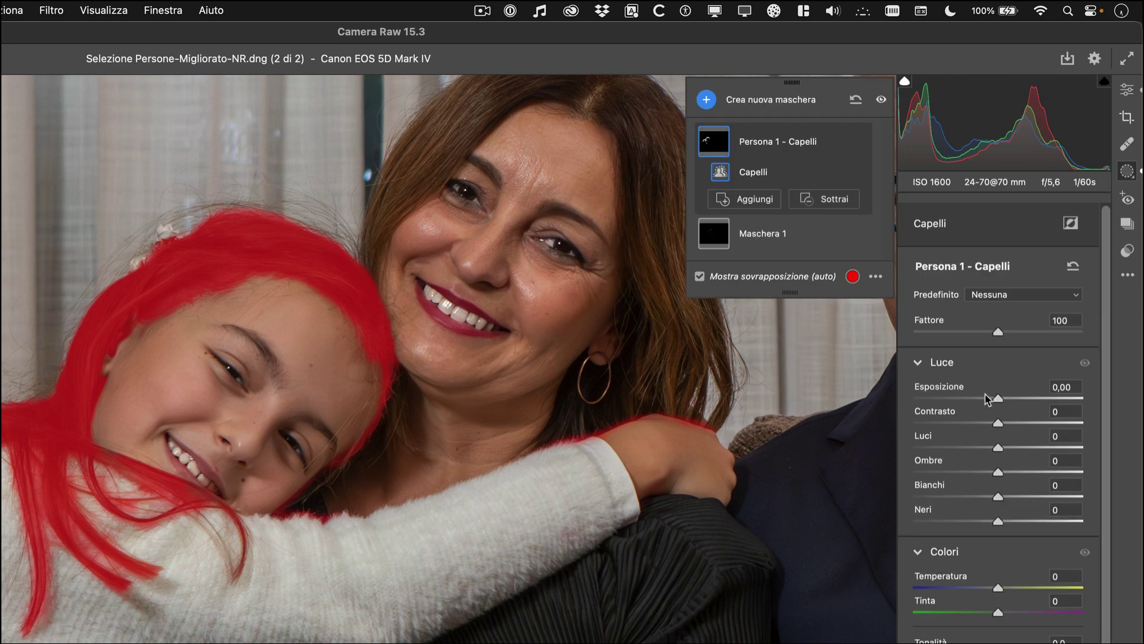
left_click_drag(998, 398, 1019, 404)
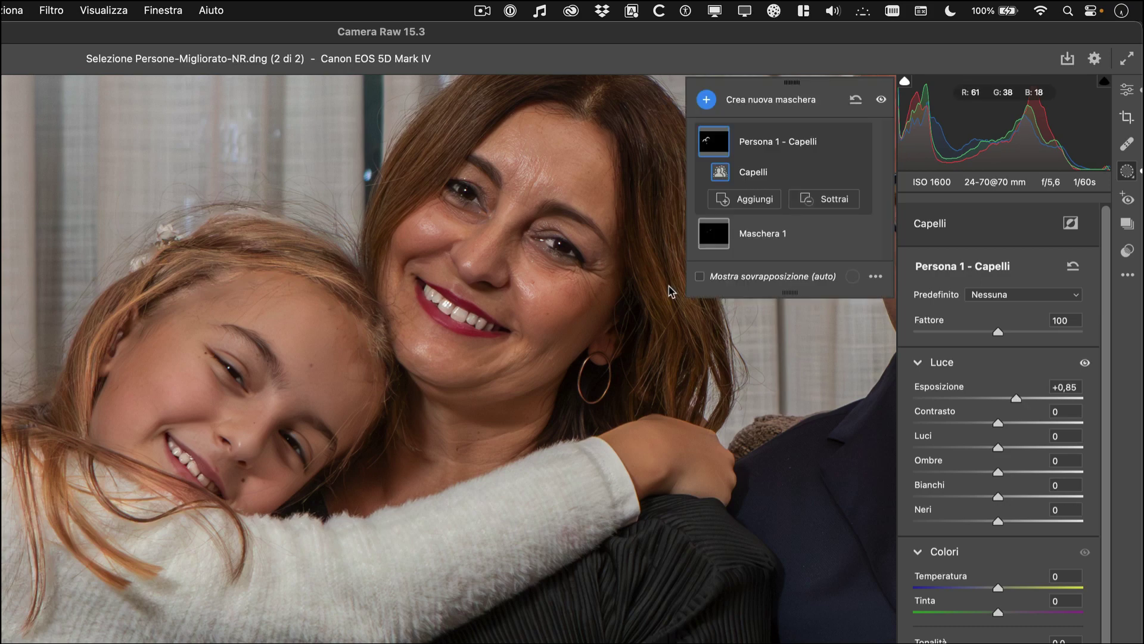
Fit the whole edited family photo in the window with Cmd+0
key("super+0")
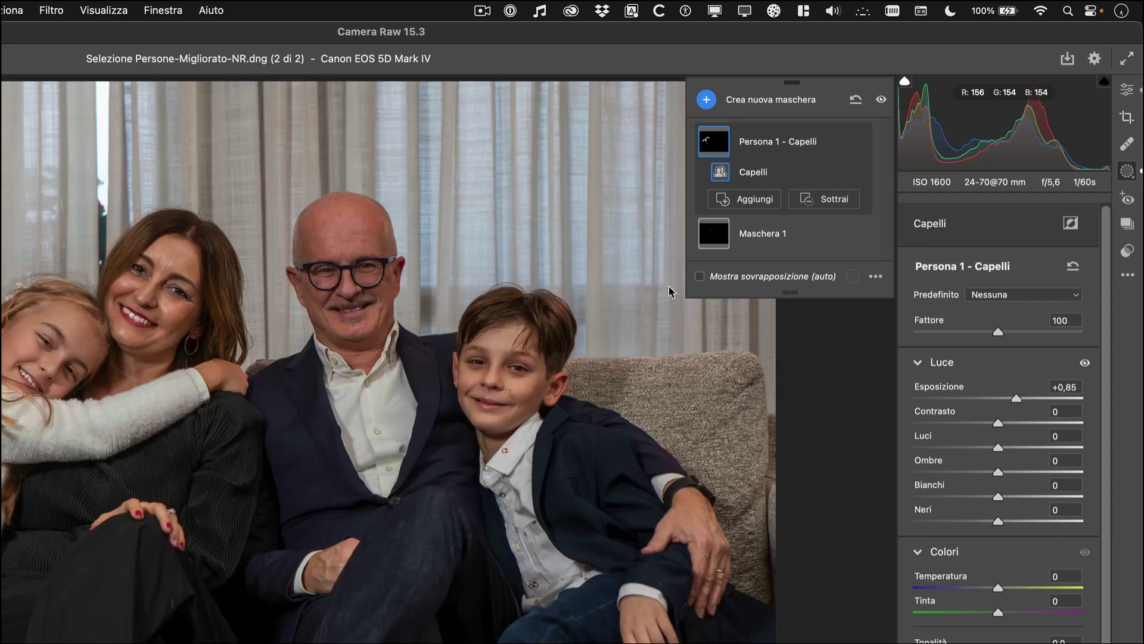